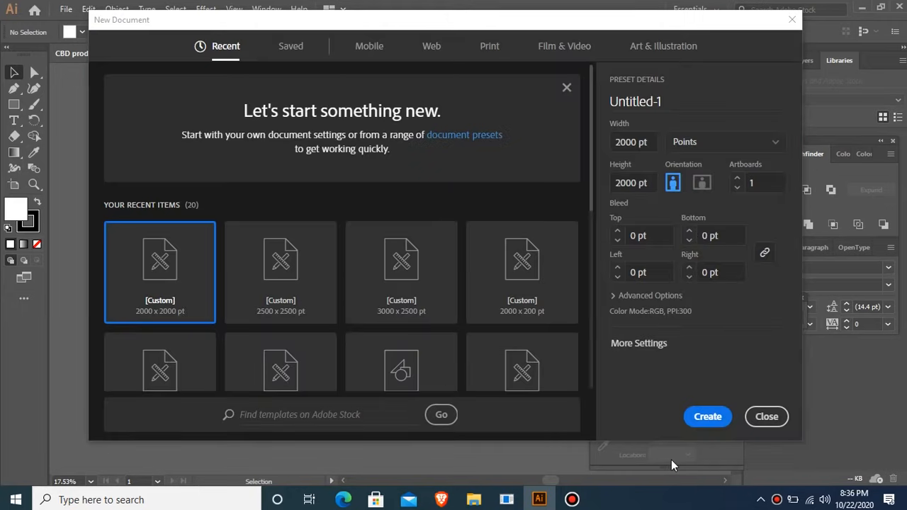
Create a new document 1000 pt wide and 1000 pt high.
left_click(633, 141)
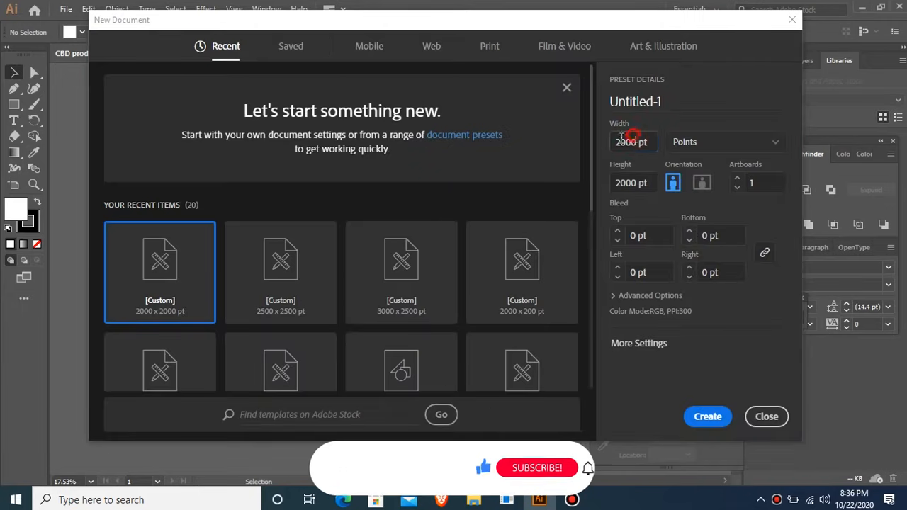
type("1000")
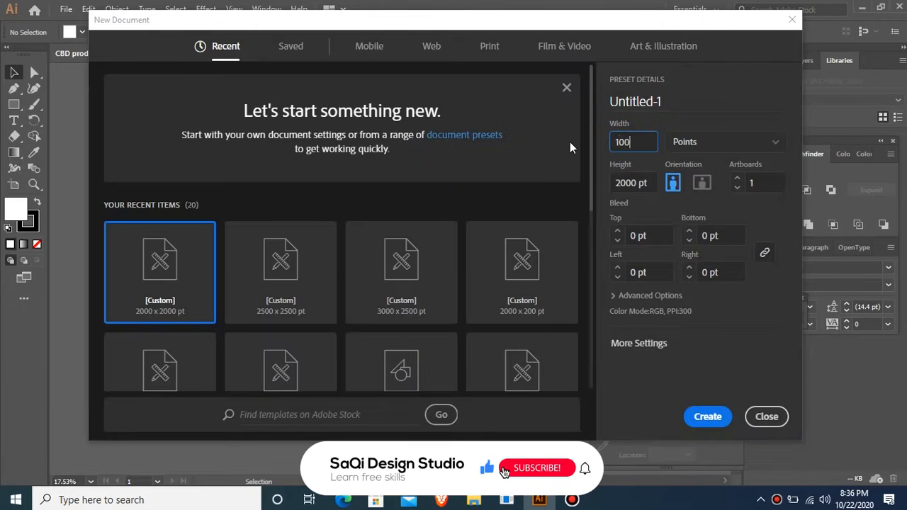
left_click(637, 178)
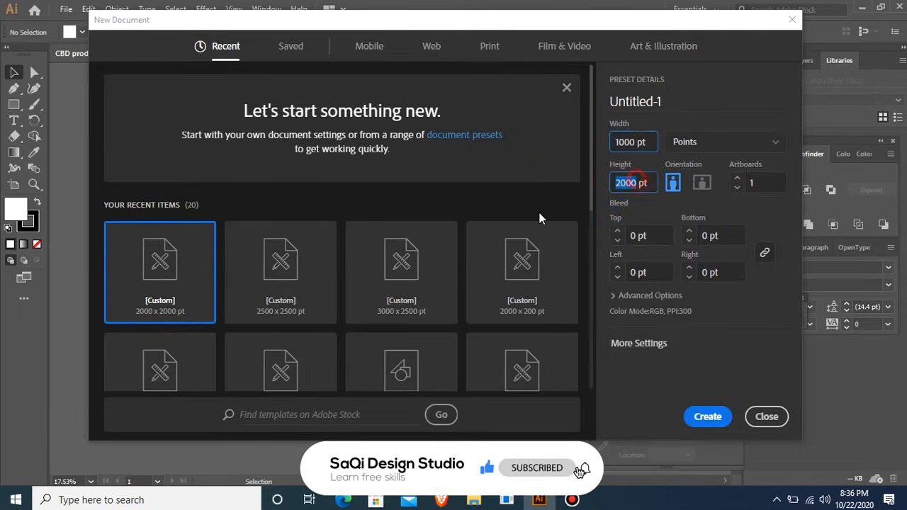
type("100")
type("0")
key("Return")
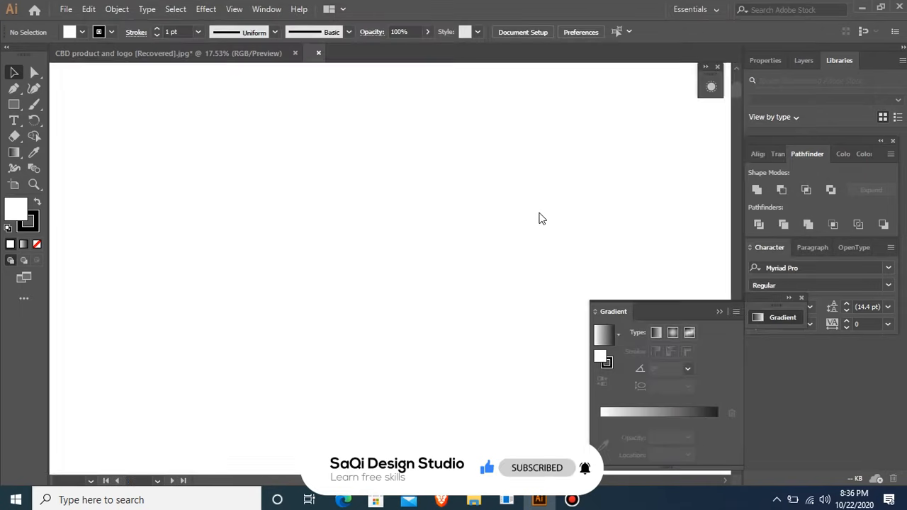
Draw a straight vertical line with the Pen tool in the upper-left part of the artboard and deselect it.
key("p")
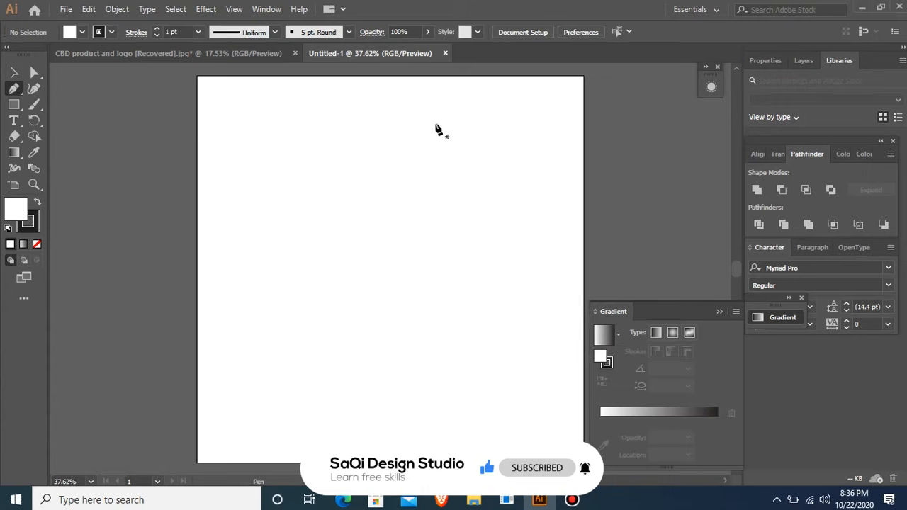
left_click(316, 145)
left_click(317, 267)
key("v")
key("ctrl+space")
left_click_drag(213, 104, 451, 331)
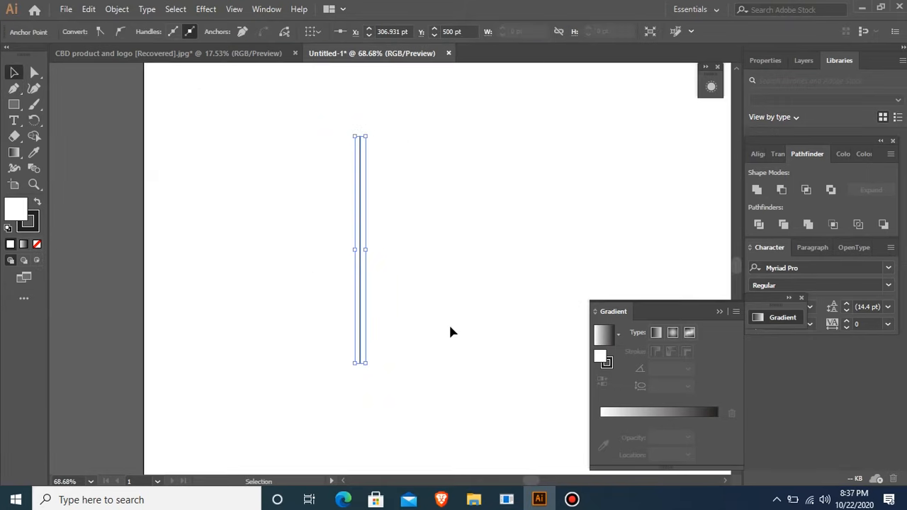
left_click(458, 301)
Draw a half-petal curve with the Pen tool, bulging right from near the line's upper end to near its lower end.
key("p")
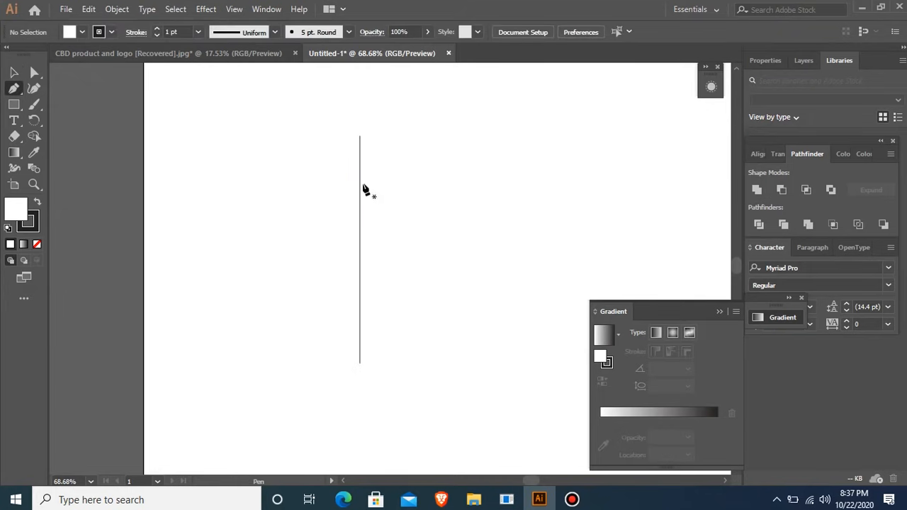
left_click(360, 156)
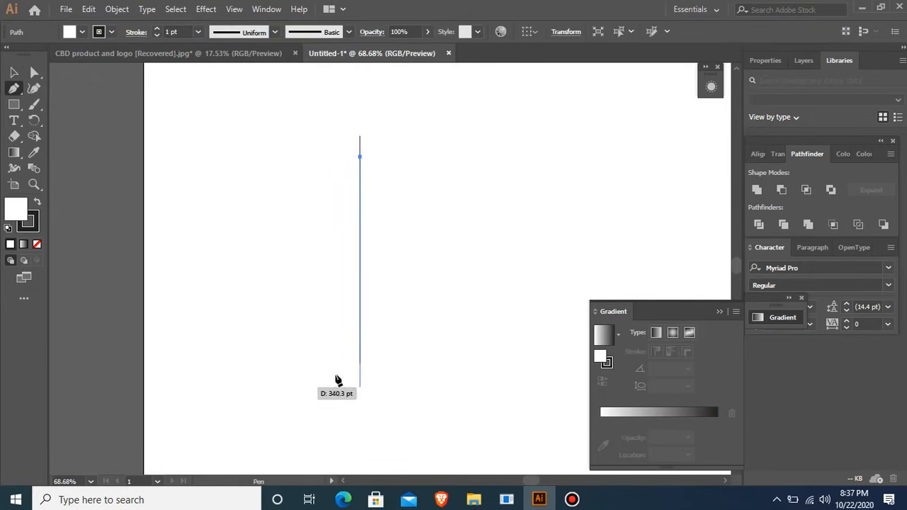
left_click(360, 335)
left_click_drag(333, 384, 313, 469)
key("ctrl+minus")
key("ctrl+minus")
key("ctrl+minus")
key("ctrl+z")
left_click_drag(314, 152, 547, 398)
left_click_drag(323, 262, 285, 404)
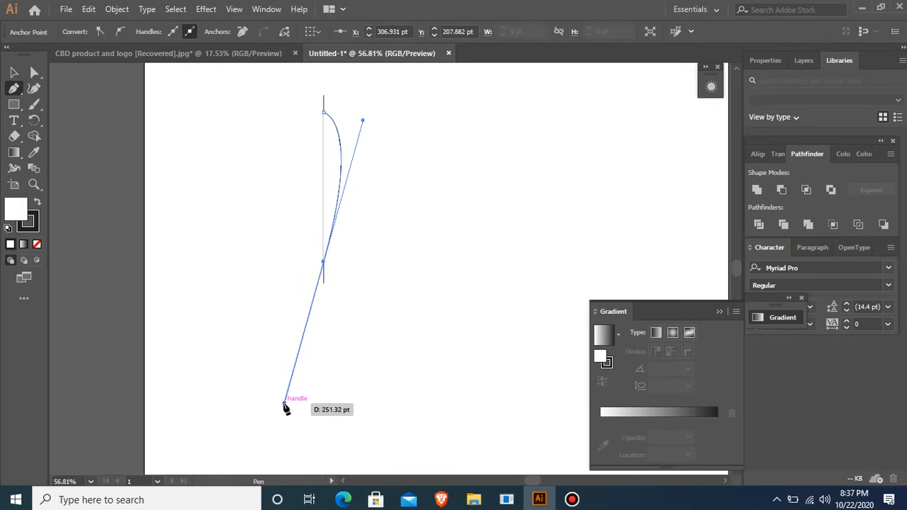
key("v")
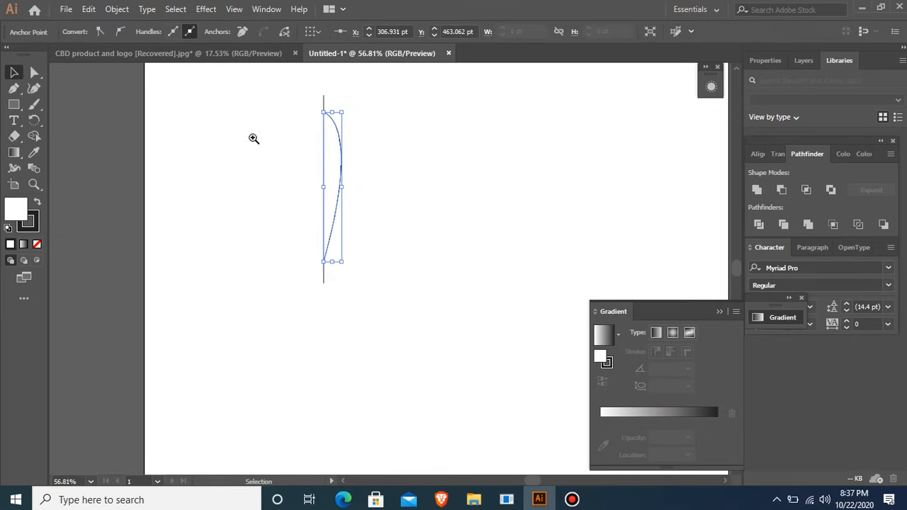
Paste a copy of the half-petal curve in front and reflect it across the vertical axis.
left_click_drag(209, 123, 488, 293)
key("ctrl+minus")
key("ctrl+minus")
key("ctrl+minus")
key("ctrl+minus")
left_click_drag(337, 101, 500, 336)
key("a")
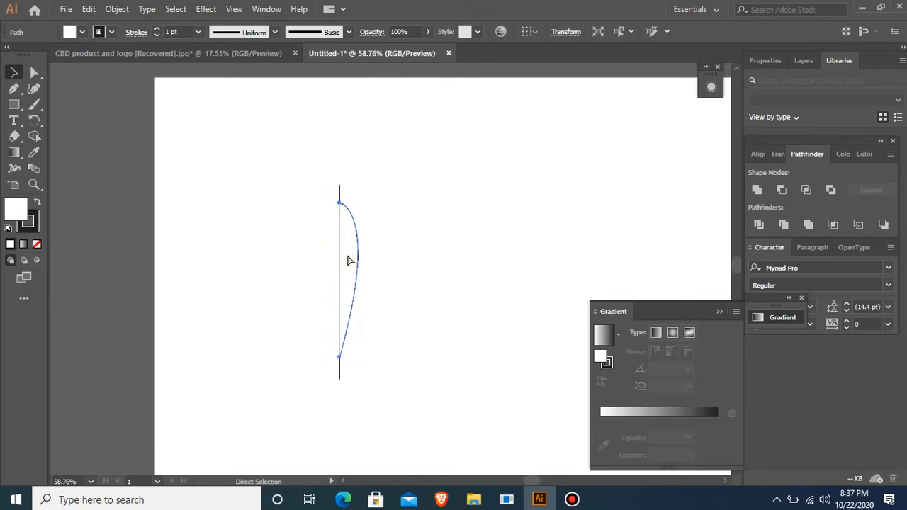
right_click(348, 261)
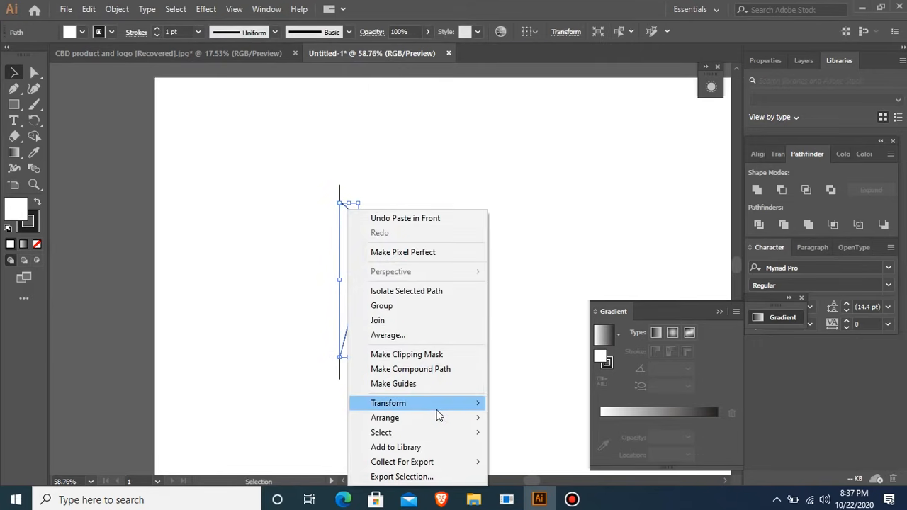
left_click(437, 410)
left_click(542, 336)
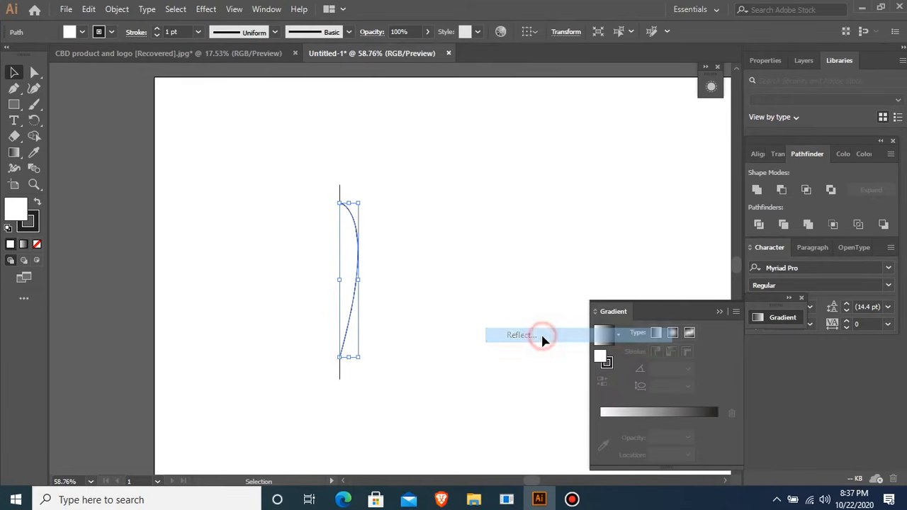
left_click(542, 336)
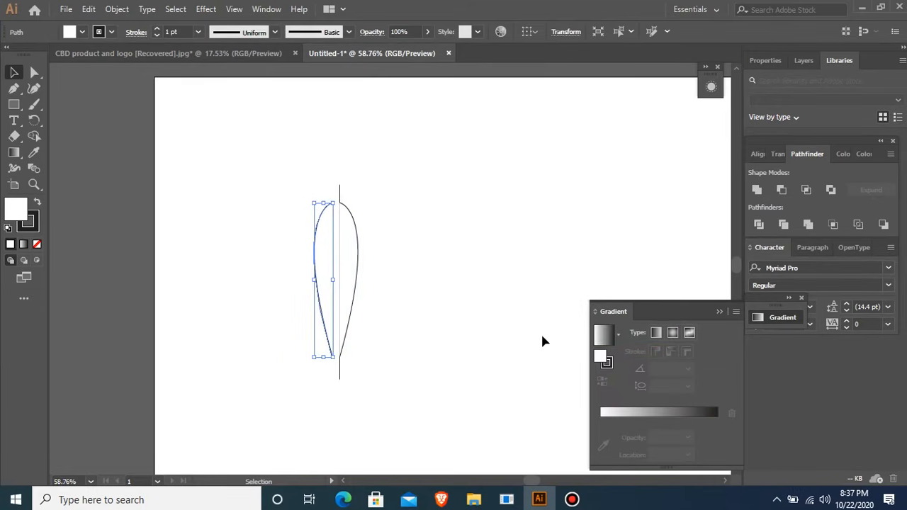
Place the reflected half-petal against the vertical line so it mirrors the original half.
key("ctrl+space")
left_click_drag(163, 192, 489, 358)
key("ctrl+space")
left_click_drag(273, 131, 595, 298)
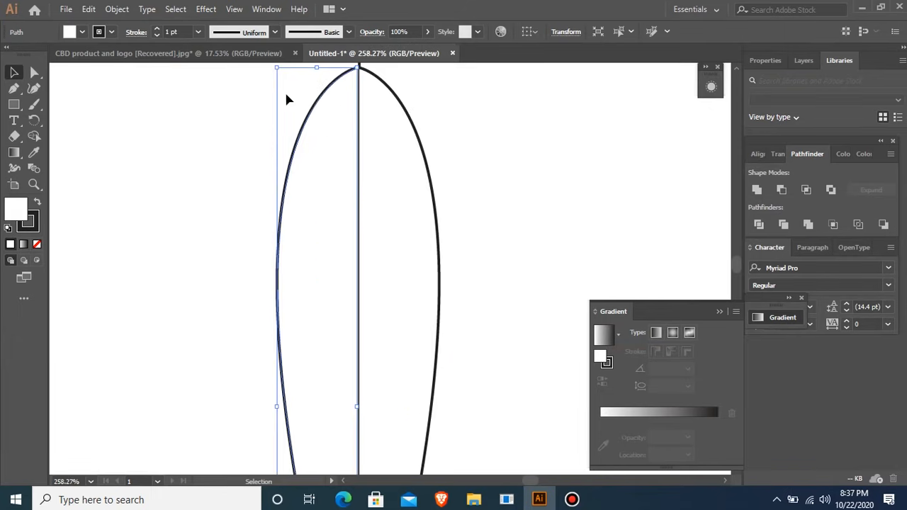
key("ctrl+minus")
key("ctrl+minus")
key("ctrl+minus")
key("ctrl+minus")
Delete the vertical centre line between the two half-petals.
key("ctrl+space")
left_click_drag(281, 153, 513, 261)
left_click_drag(301, 129, 520, 189)
key("Delete")
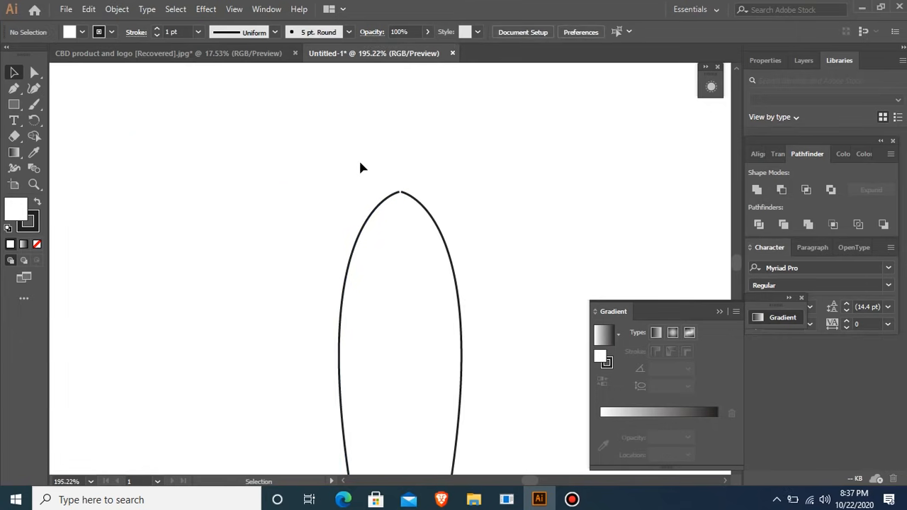
Nudge the left half-petal right to close the gap so both halves meet at the tips.
key("ctrl+space")
left_click_drag(332, 191, 470, 247)
left_click_drag(257, 172, 341, 277)
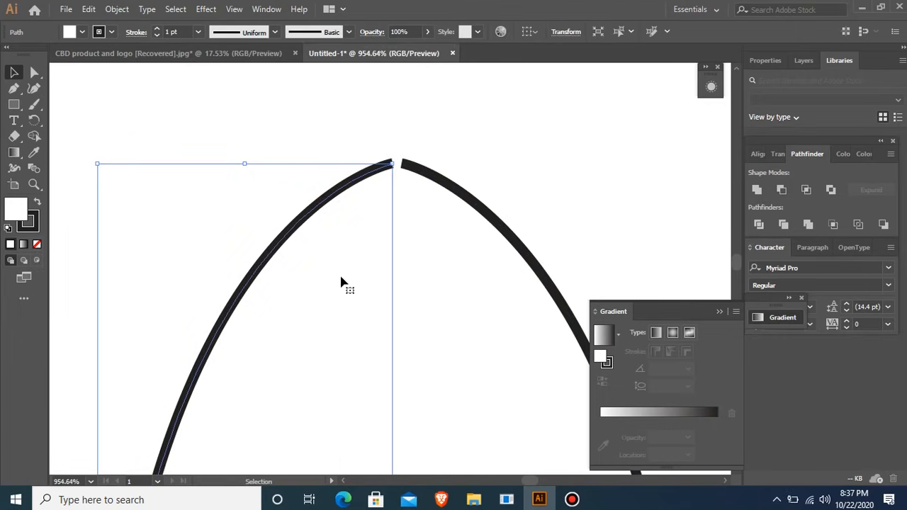
key("Right")
key("ctrl+minus")
key("ctrl+minus")
key("ctrl+minus")
key("ctrl+minus")
key("ctrl+minus")
key("ctrl+minus")
key("ctrl+minus")
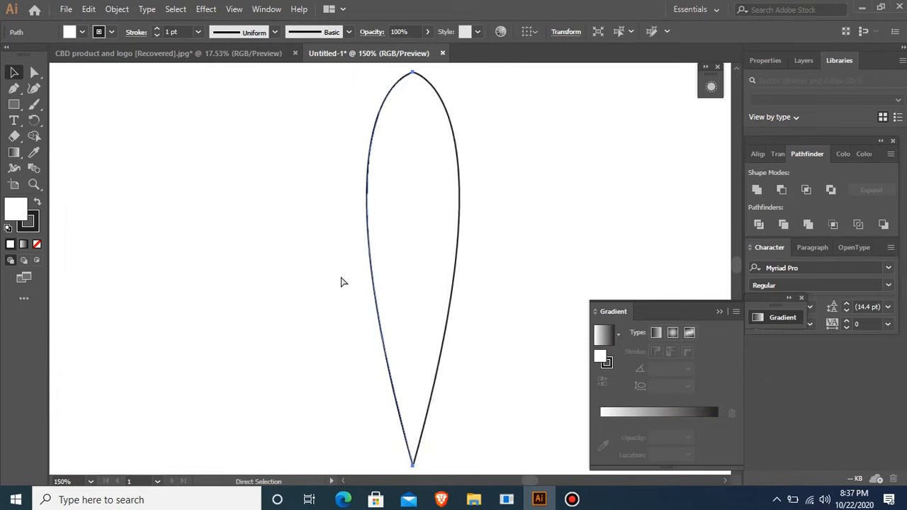
Unite the two halves into one petal and give it a solid black fill with no stroke.
left_click(757, 189)
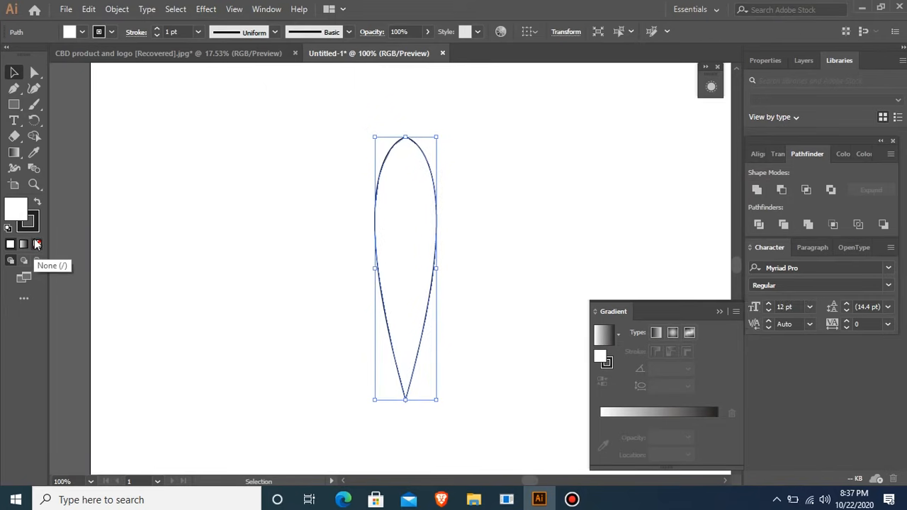
left_click(37, 203)
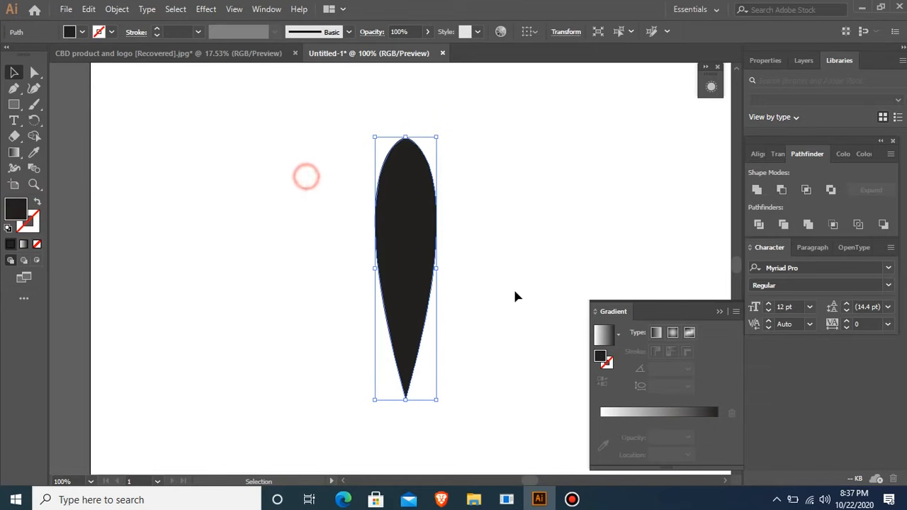
key("ctrl+minus")
key("ctrl+minus")
left_click_drag(386, 286, 345, 295)
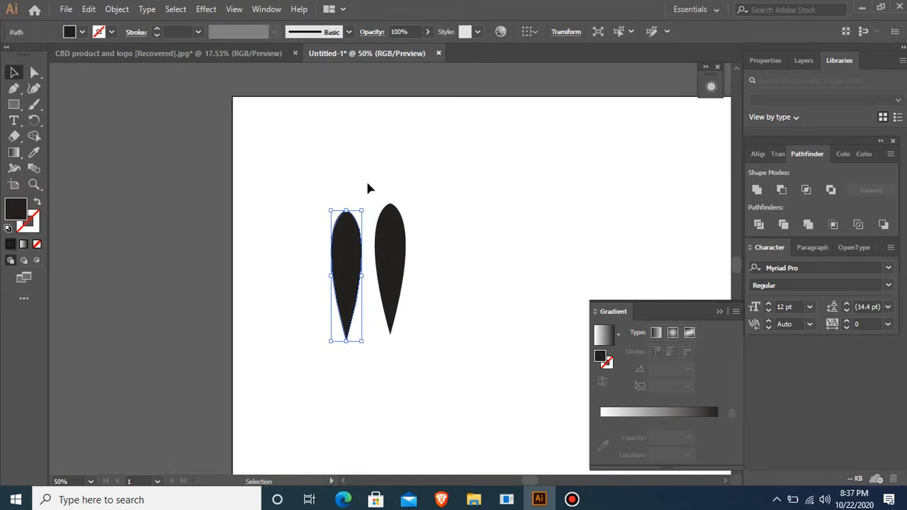
key("Delete")
Rotate the petal 180° so its pointed end faces up, and place a slightly smaller copy to its left.
left_click(402, 248)
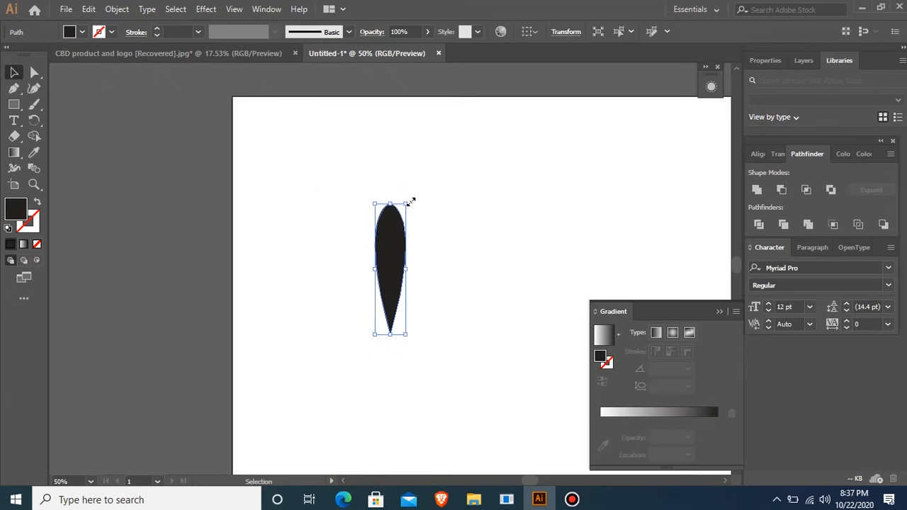
left_click_drag(407, 197, 349, 303)
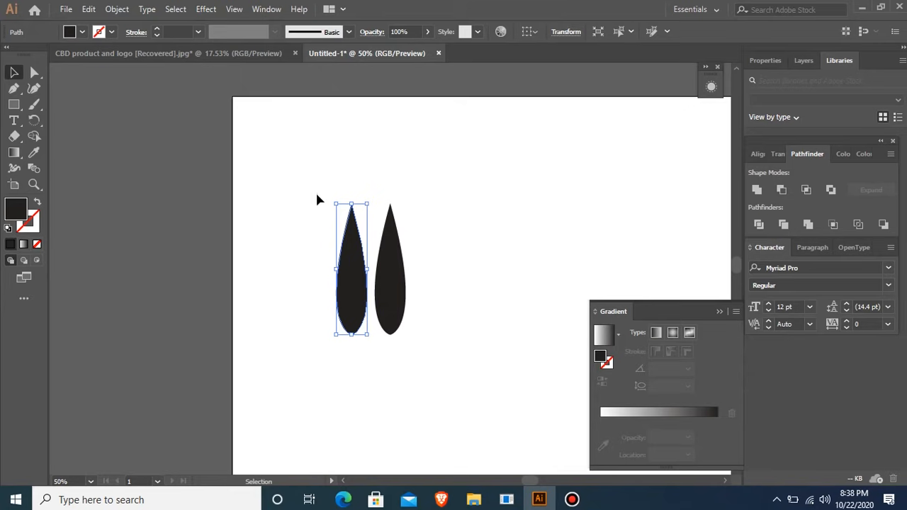
left_click_drag(367, 333, 367, 332)
left_click_drag(247, 160, 541, 360)
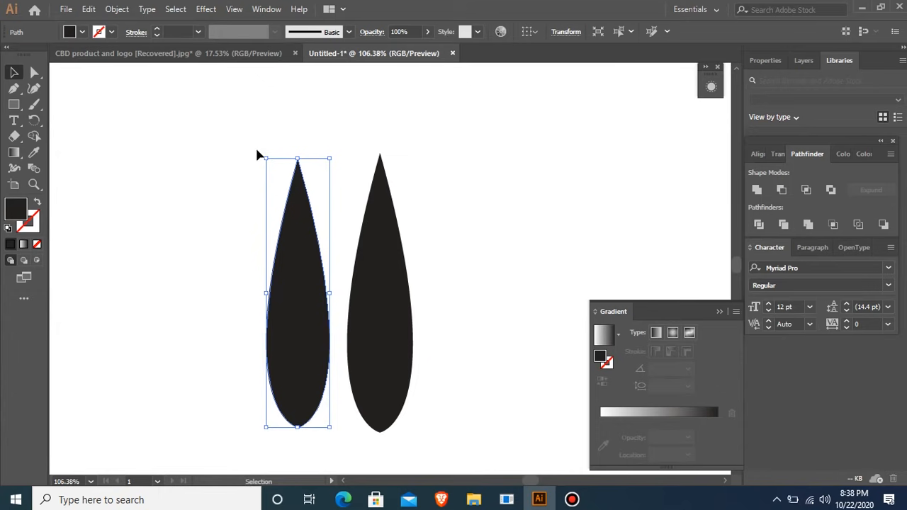
Tilt the copied petal outward to the left and move its rounded end onto the upright petal's base.
left_click_drag(262, 148, 138, 207)
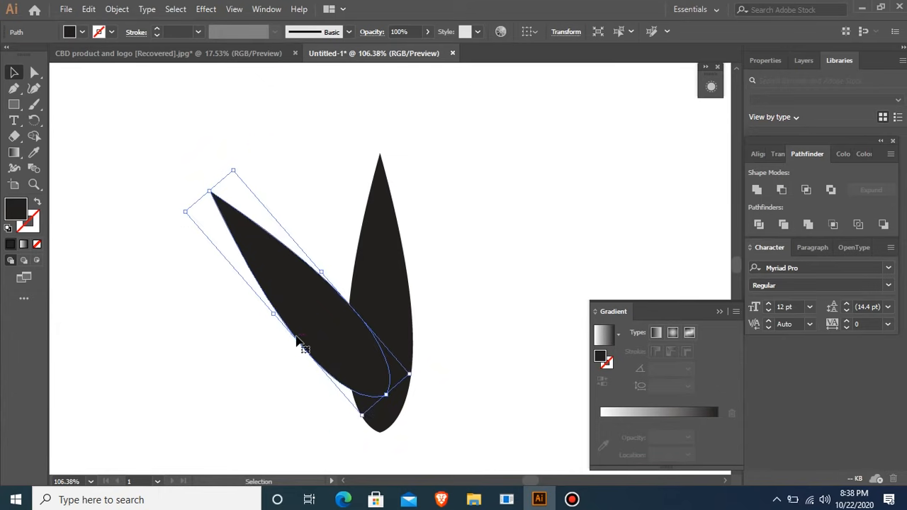
left_click_drag(298, 342, 294, 381)
key("ctrl+minus")
left_click_drag(309, 147, 612, 393)
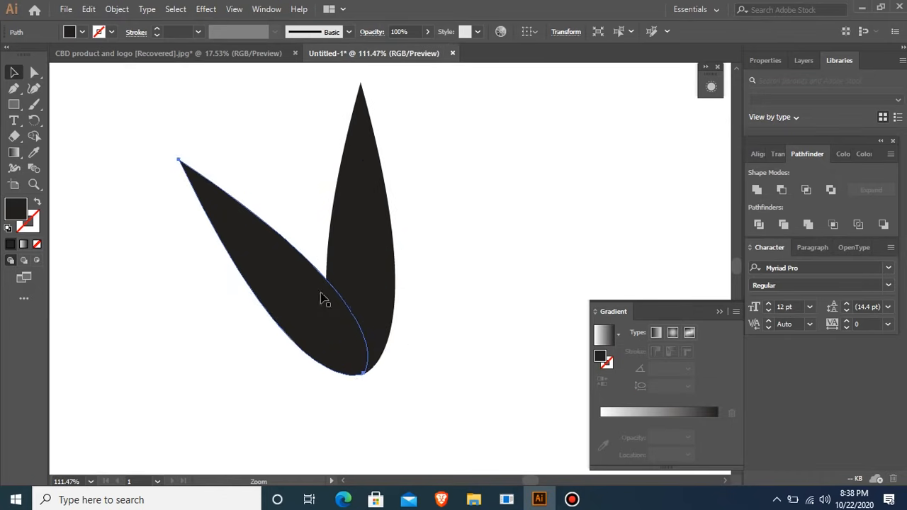
Reflect a copy of the tilted petal across the vertical axis and move it to the upright petal's right side.
right_click(282, 276)
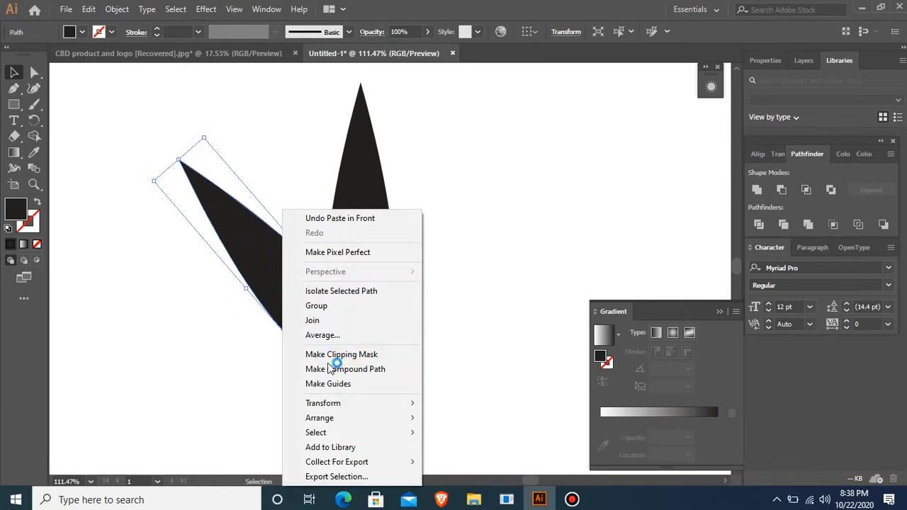
left_click(353, 404)
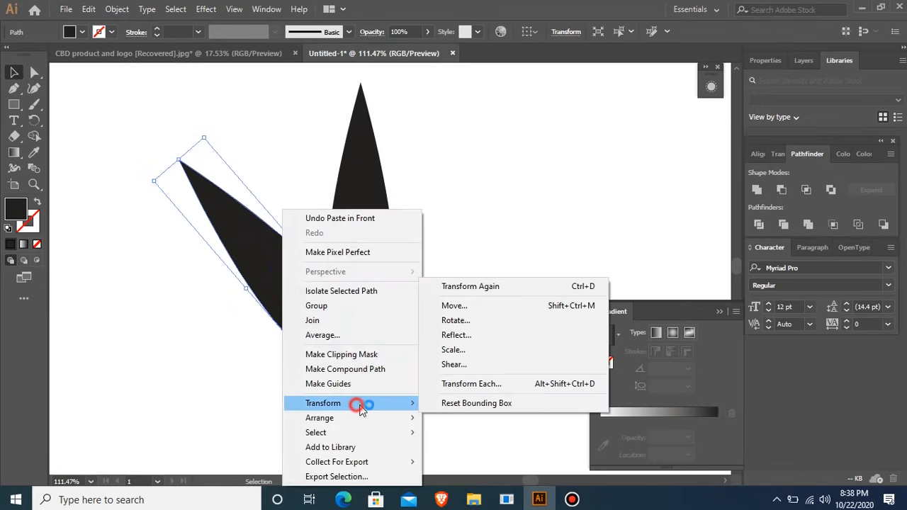
left_click(477, 337)
left_click(473, 331)
left_click_drag(290, 235, 463, 238)
Align the left and right side petals with each other by their vertical centres.
left_click(288, 258, "shift")
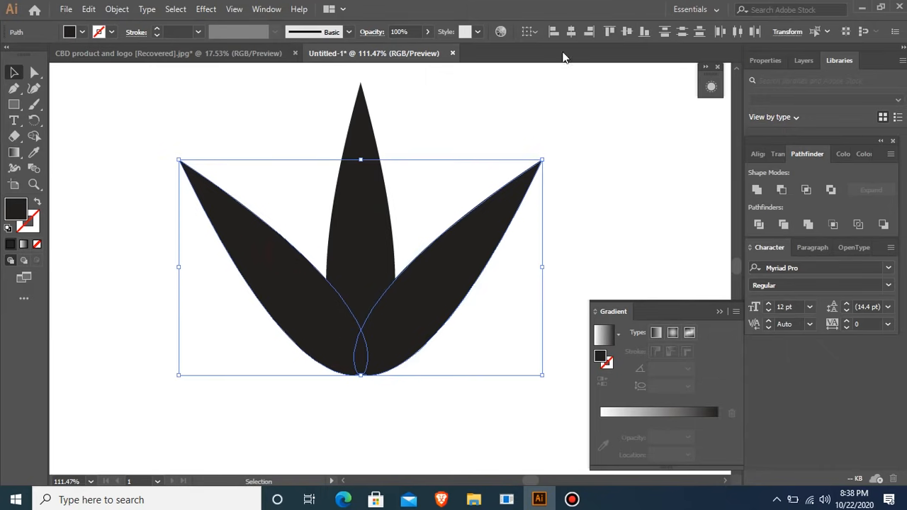
left_click(627, 32)
left_click(306, 141)
Apply a 4 pt black stroke to the left and right side petals.
left_click(294, 306)
left_click(421, 311, "shift")
left_click_drag(16, 210, 28, 224)
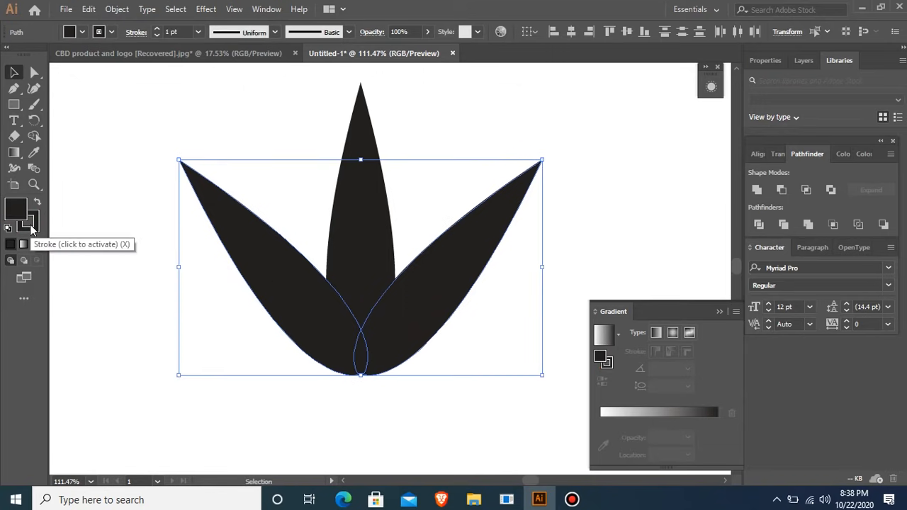
left_click(197, 33)
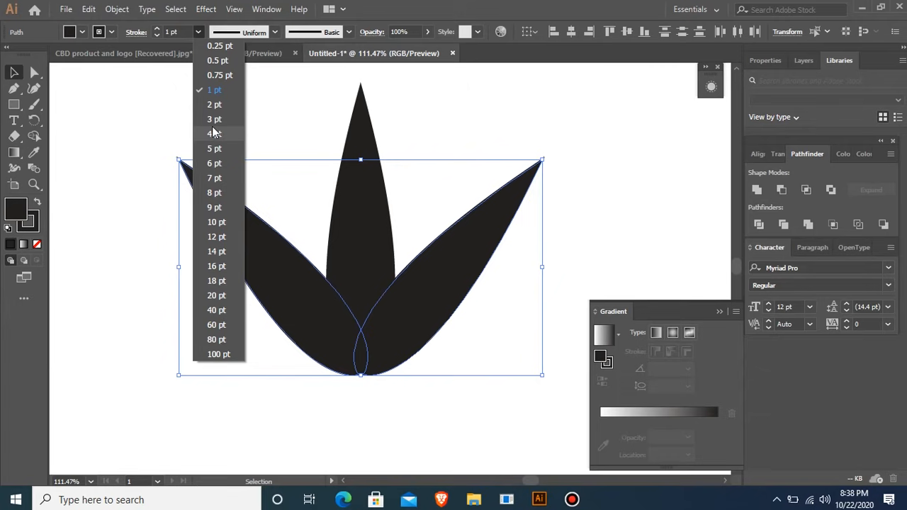
left_click(214, 133)
Expand the fill and stroke of all three petals, and subtract the side petals from the upright one with Minus Front.
key("ctrl+a")
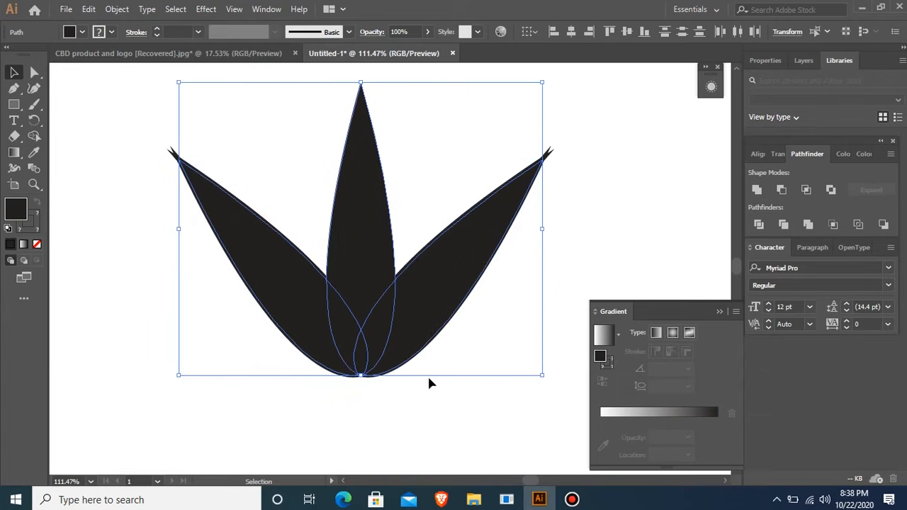
left_click(114, 9)
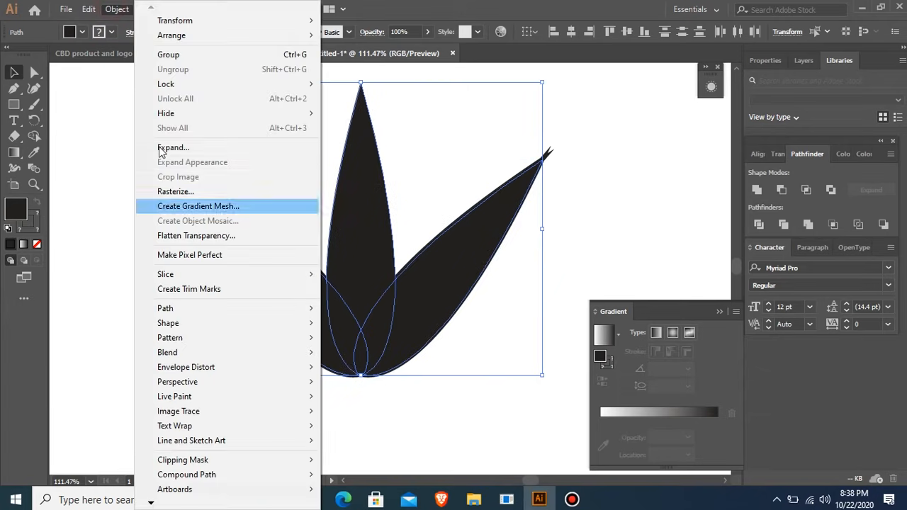
left_click(163, 146)
left_click(425, 327)
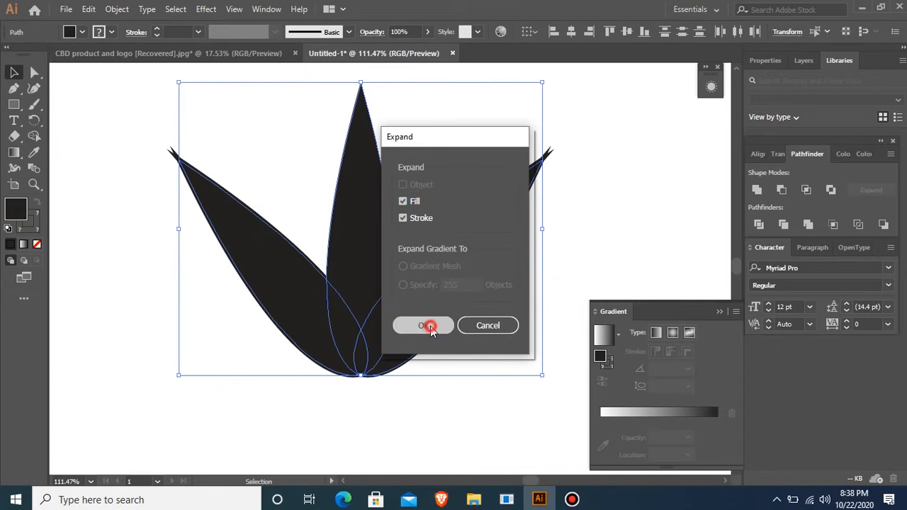
left_click(781, 189)
left_click(870, 189)
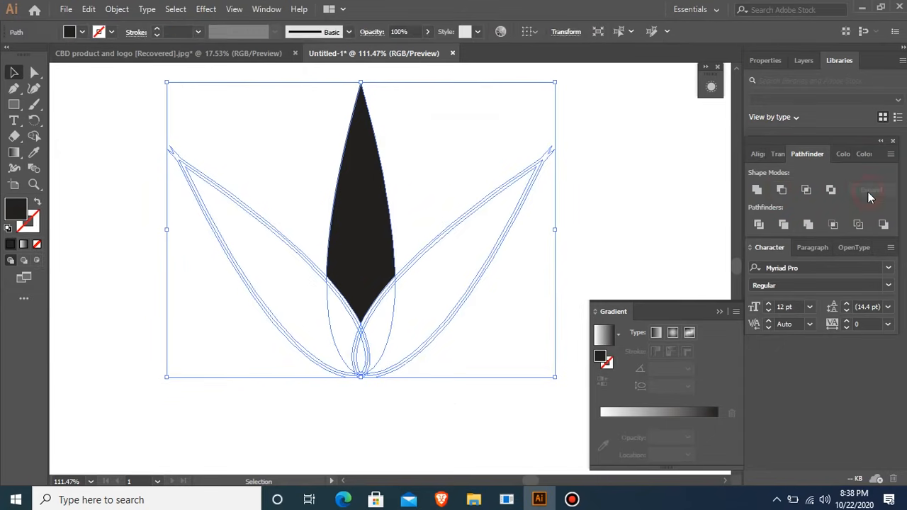
Paste the copied side petals back in front at their original position and deselect them.
key("ctrl+f")
key("ctrl+minus")
key("ctrl+minus")
key("ctrl+minus")
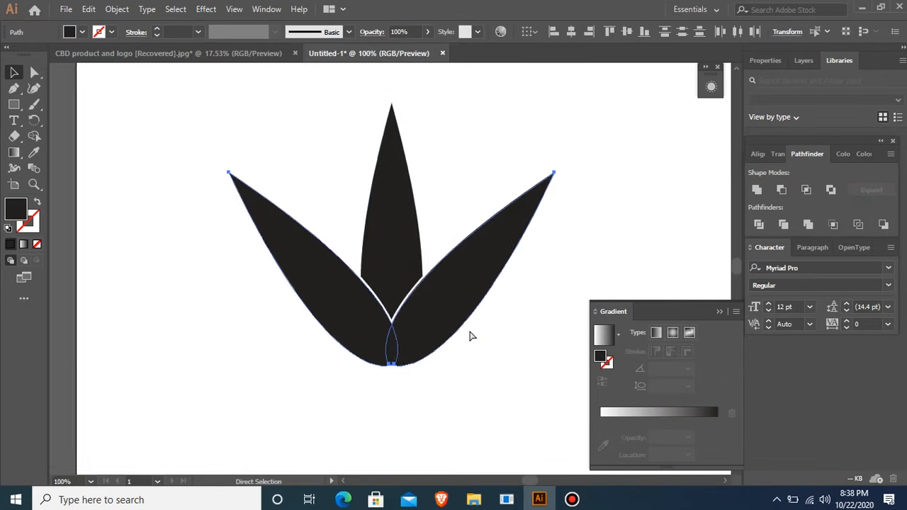
left_click(323, 361)
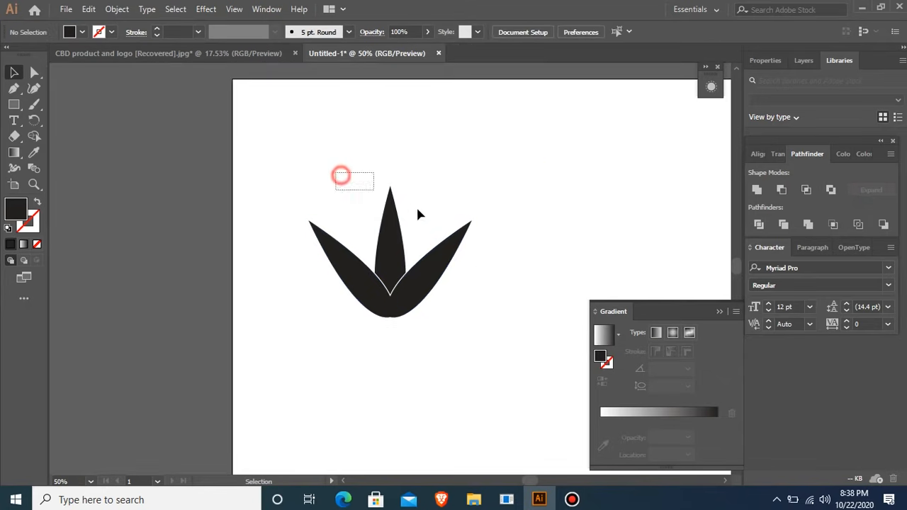
Scale all three petals down together about their centre to roughly a third of their size.
left_click_drag(340, 175, 418, 214)
left_click_drag(299, 178, 492, 341)
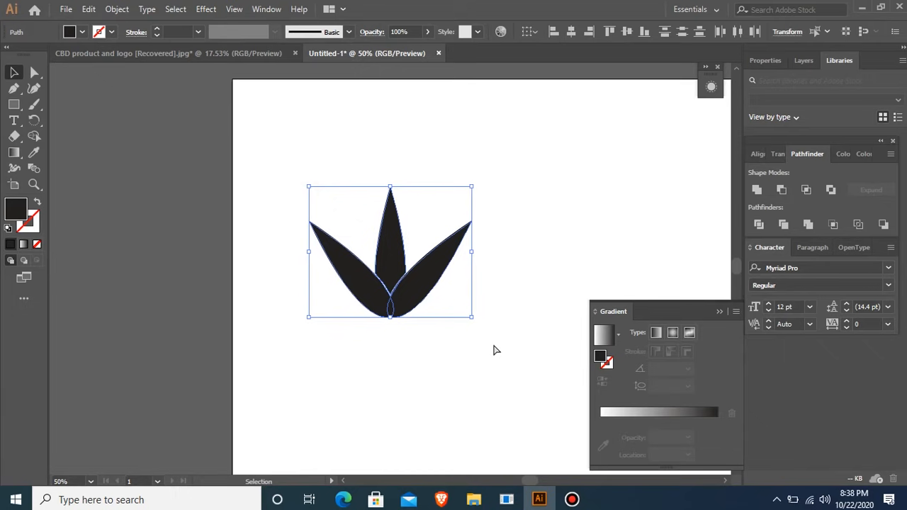
left_click_drag(473, 320, 418, 322)
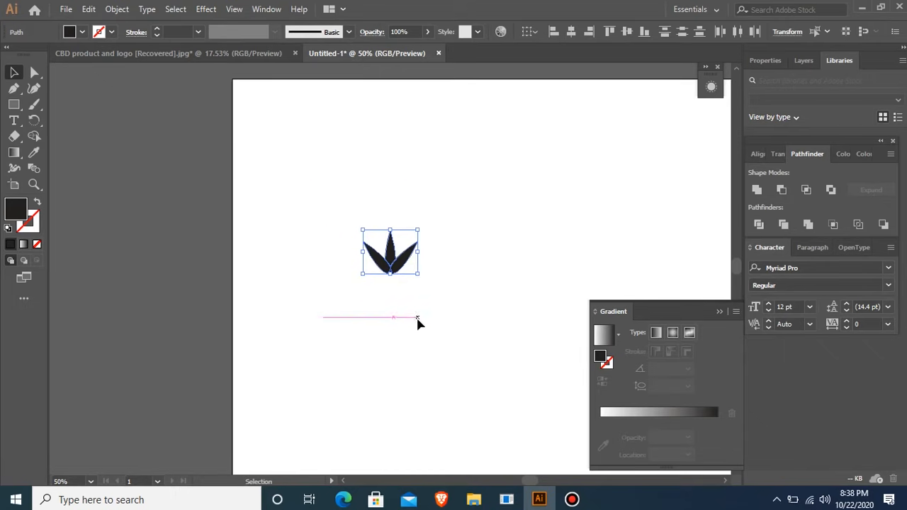
Draw a black hexagon beside the petals with the Polygon tool and rotate it so one corner points straight up.
left_click(14, 107, "alt")
left_click(14, 106, "alt")
left_click_drag(456, 199, 482, 238)
key("v")
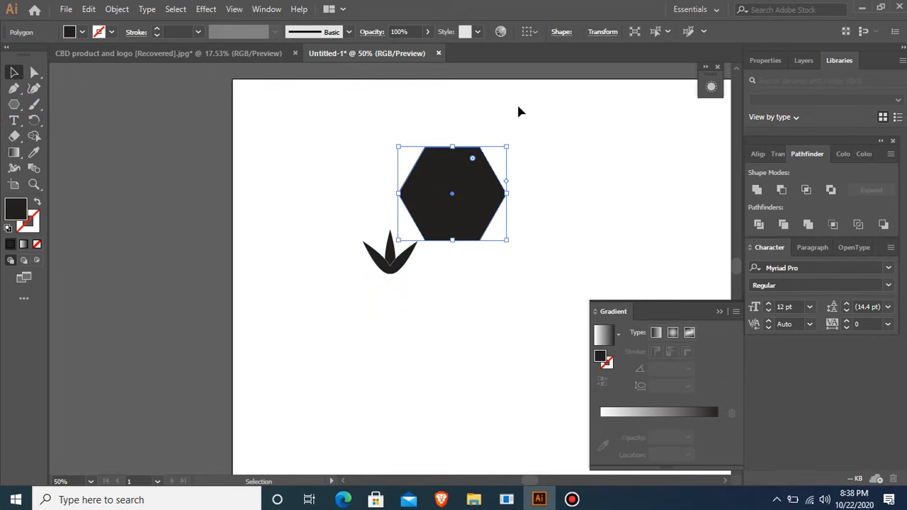
left_click_drag(508, 143, 486, 246)
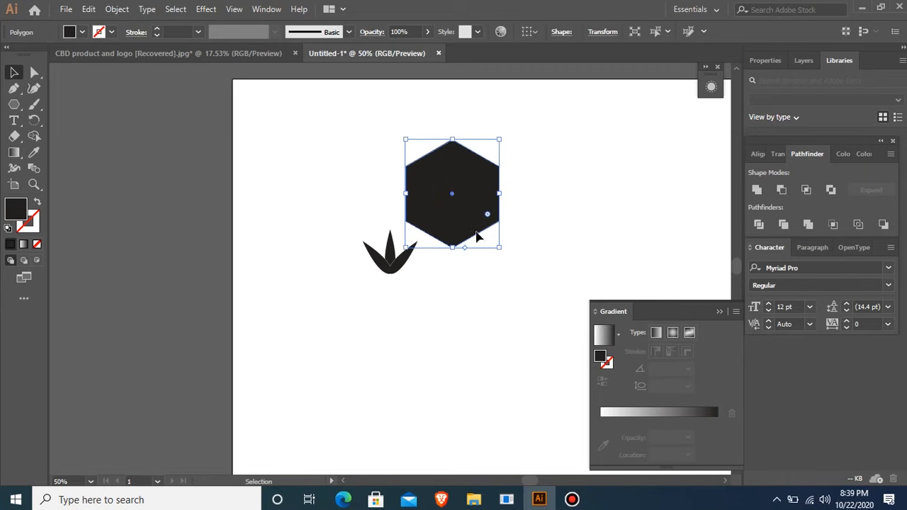
Move the hexagon aside and turn a copy of it below the petals into a smaller black outline without fill.
left_click_drag(442, 193, 536, 195)
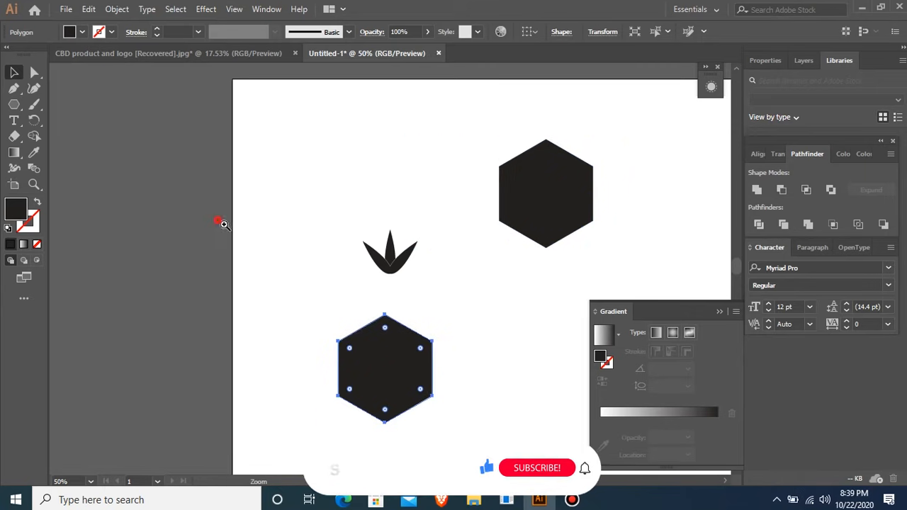
scroll(421, 186, "up", 3)
left_click_drag(399, 333, 399, 291)
left_click(35, 202)
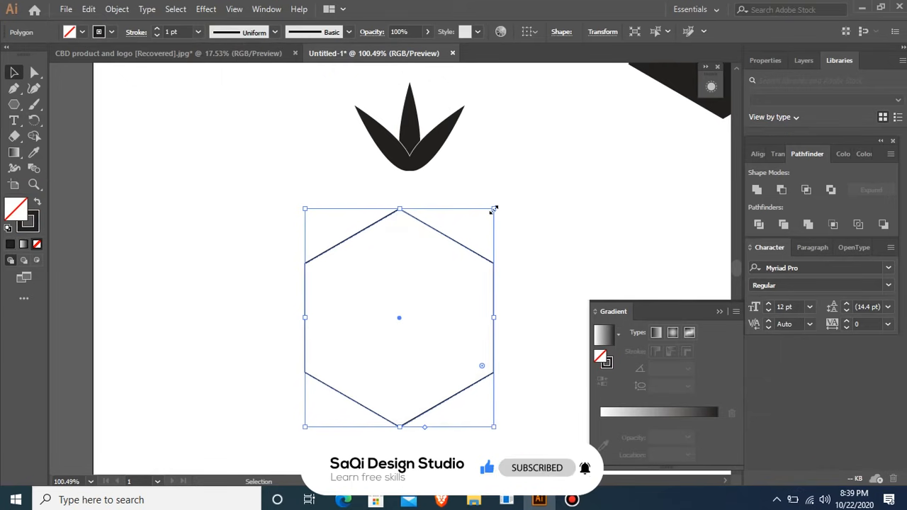
left_click_drag(492, 211, 458, 251)
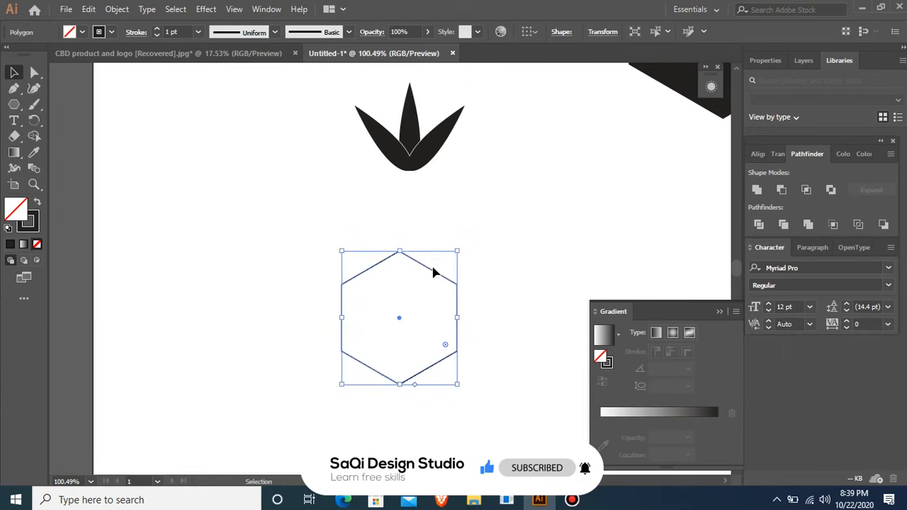
Move the three petals together down onto the hexagon outline.
left_click_drag(429, 202, 428, 285)
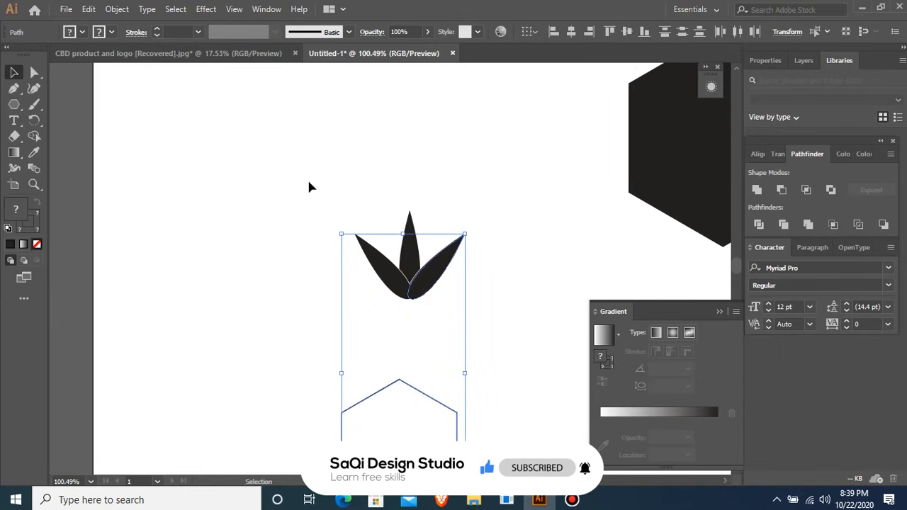
left_click_drag(308, 181, 586, 359)
key("ctrl+minus")
key("ctrl+minus")
key("ctrl+minus")
left_click_drag(396, 272, 392, 347)
left_click_drag(331, 214, 428, 313)
left_click_drag(385, 266, 381, 361)
Enlarge the petals and centre them on the hexagon so the side petals' tips extend slightly past its vertical sides.
key("ctrl+space")
left_click_drag(289, 292, 499, 436)
left_click_drag(445, 338, 468, 350)
key("ctrl+space")
left_click_drag(206, 174, 580, 418)
Check the reference logo in the other document and set the hexagon outline's stroke weight to 7 pt.
left_click_drag(215, 88, 259, 133)
left_click(181, 30)
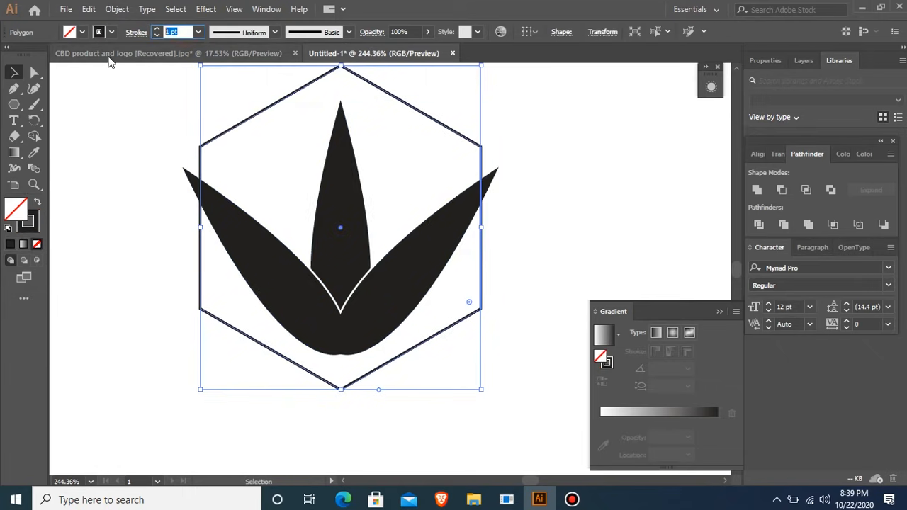
left_click(115, 58)
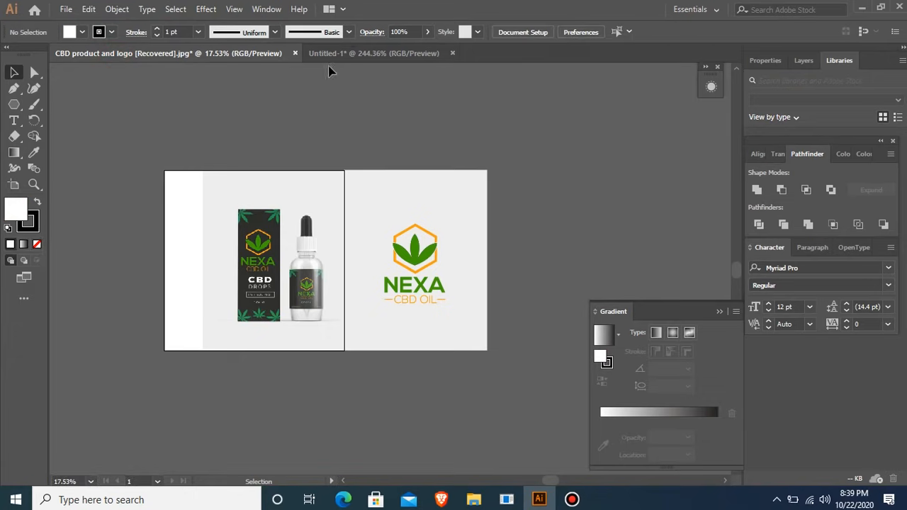
left_click(349, 55)
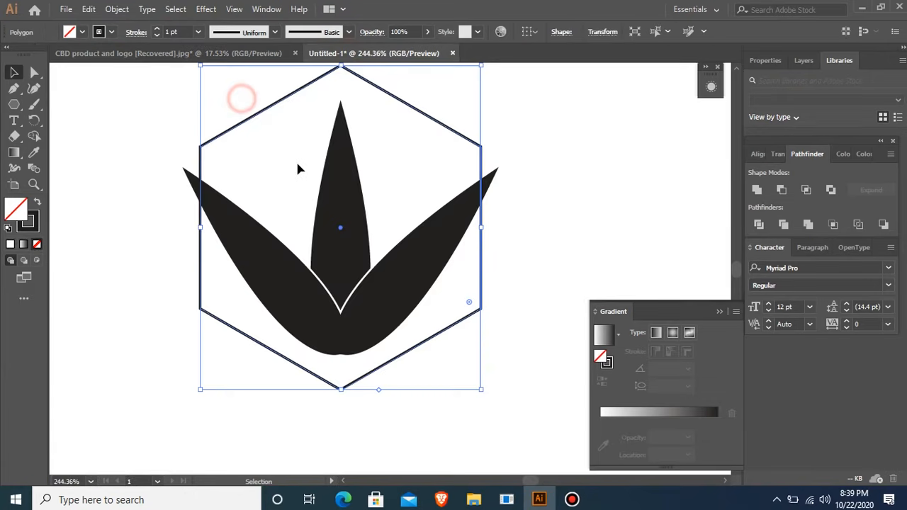
left_click(177, 31)
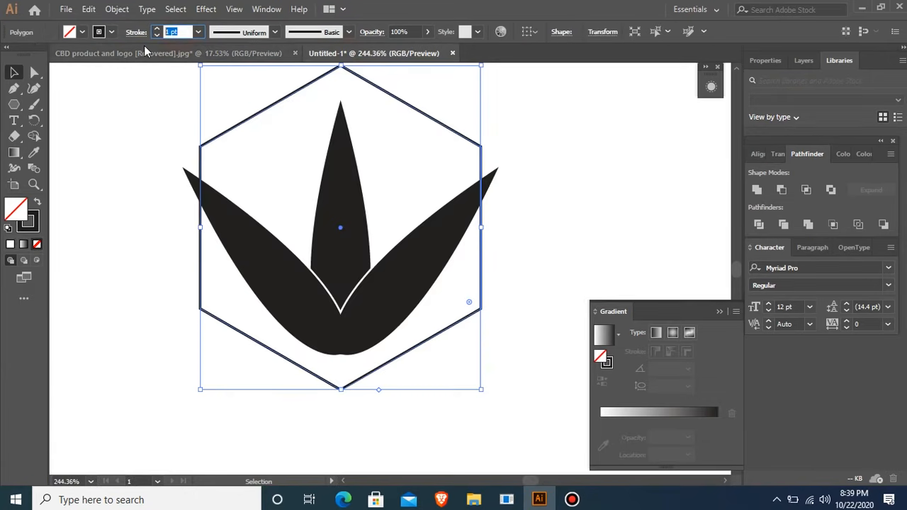
type("7")
key("Return")
key("ctrl+minus")
key("ctrl+minus")
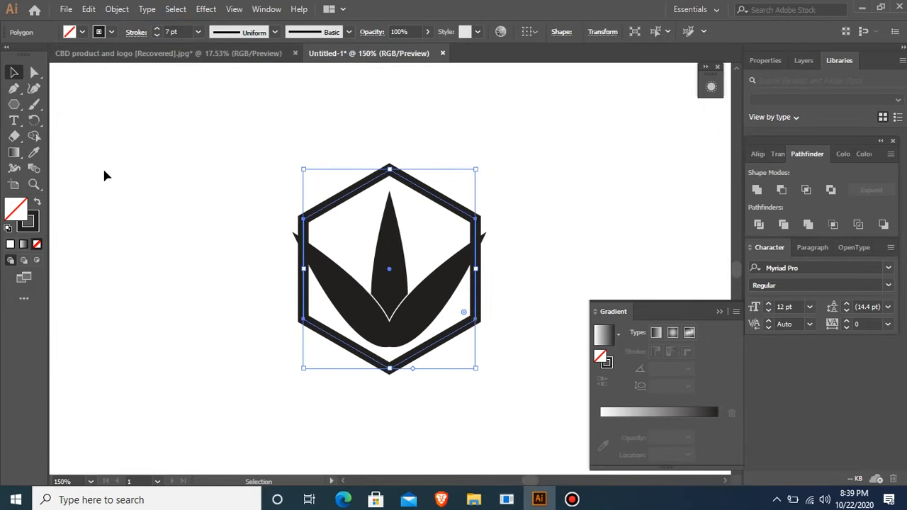
Reduce the hexagon's stroke to 5 pt and try a 7 pt black stroke on all three petals.
left_click(199, 32)
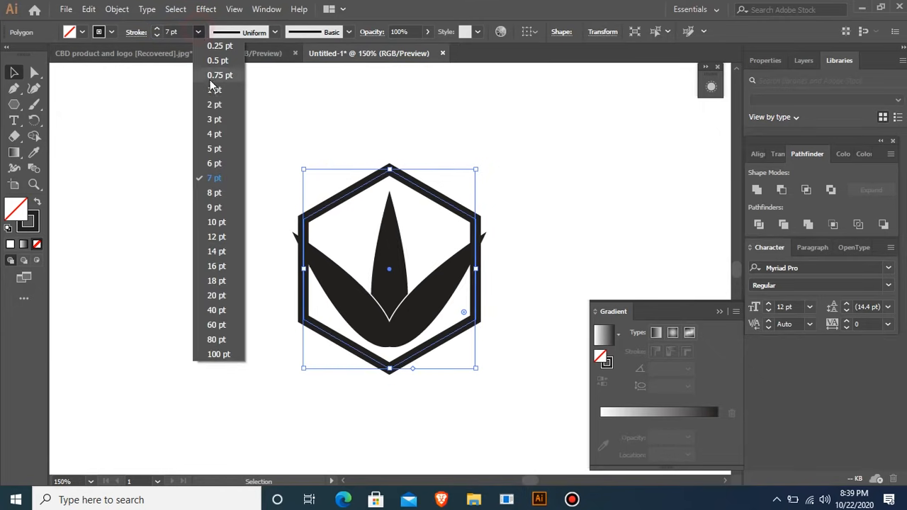
left_click(214, 149)
left_click_drag(234, 164, 551, 384)
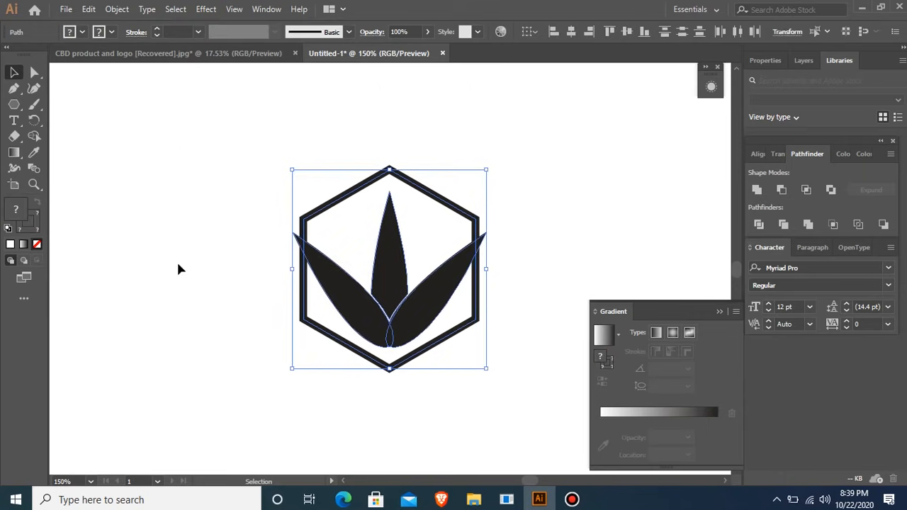
left_click(424, 339)
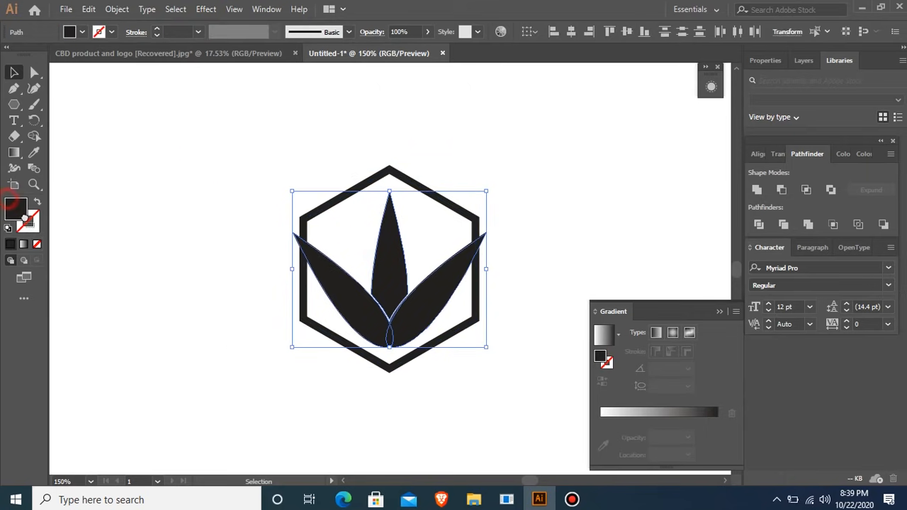
left_click_drag(35, 229, 35, 228)
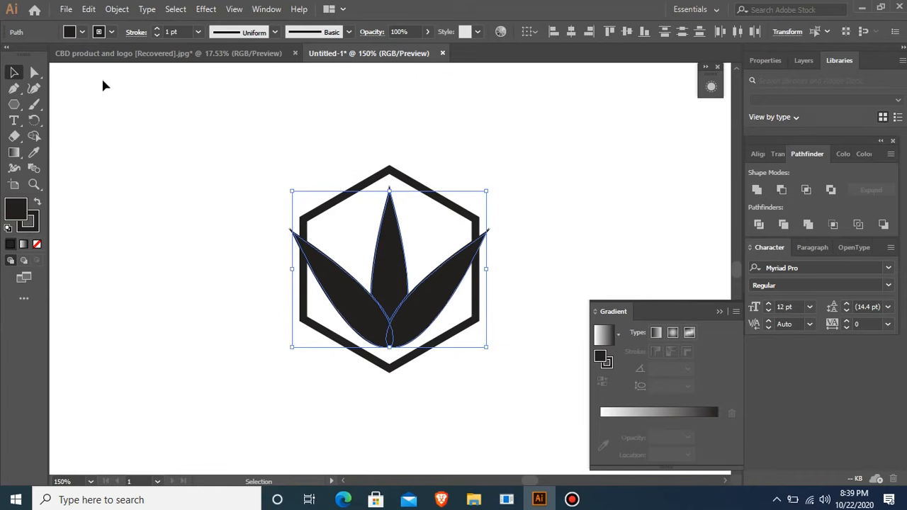
left_click(197, 33)
left_click(203, 176)
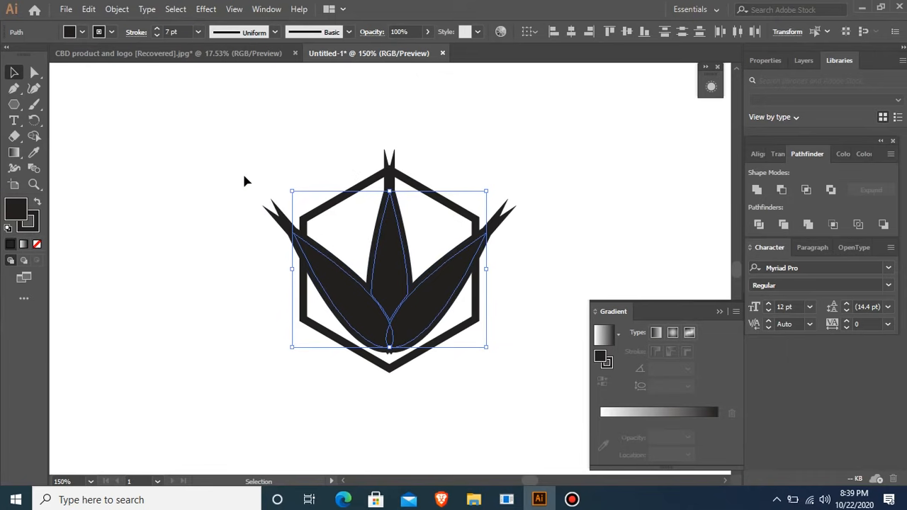
key("ctrl+z")
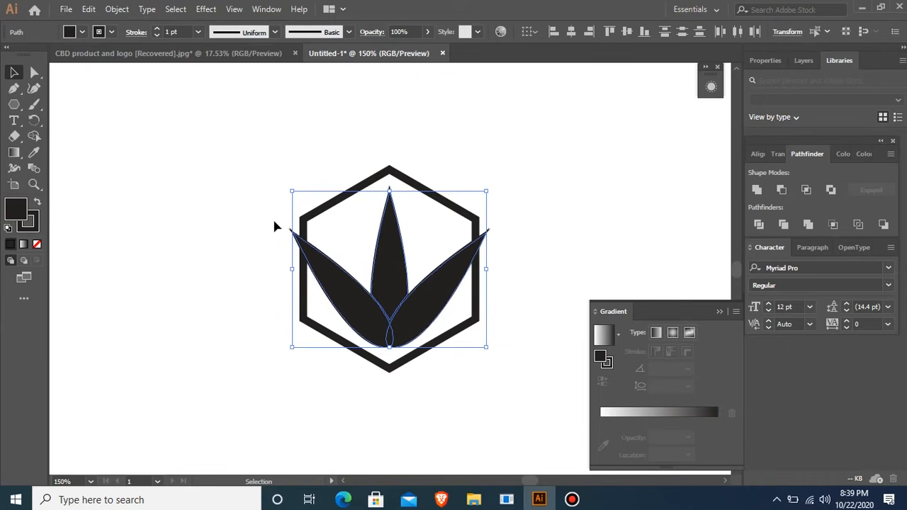
Undo the stroke changes made to the petals and set the hexagon outline's stroke weight to 5 pt.
left_click(350, 283)
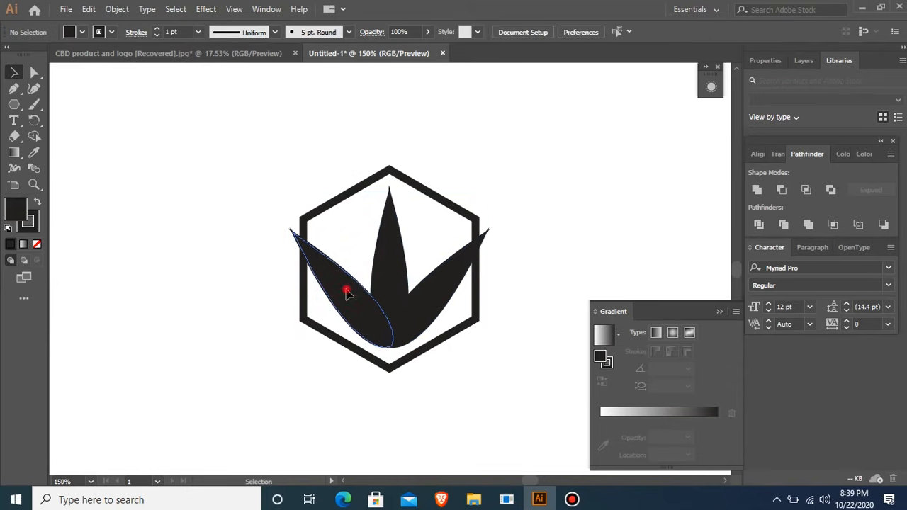
left_click(453, 299, "shift")
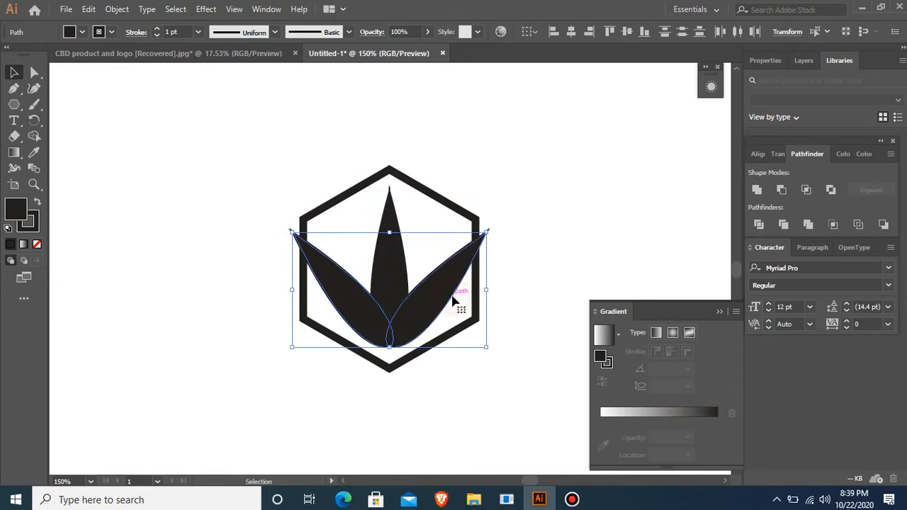
key("ctrl+z")
key("ctrl+z")
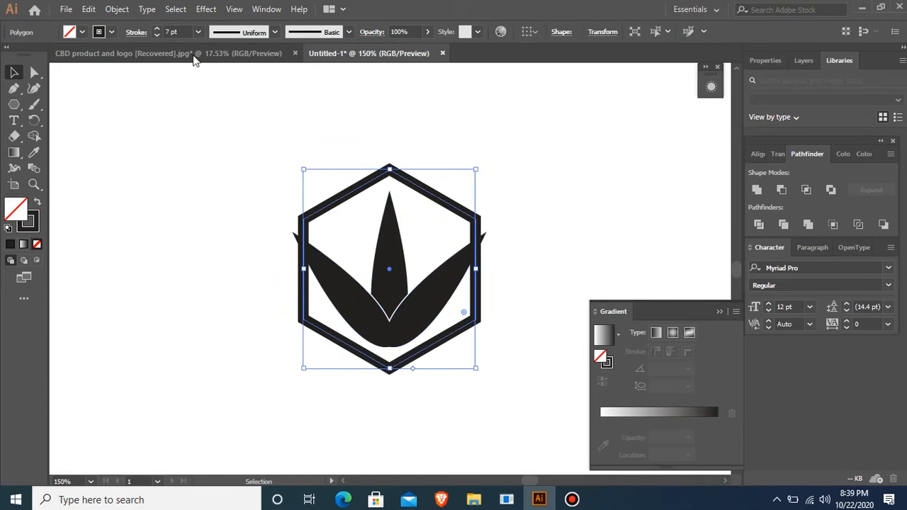
left_click(198, 31)
left_click(214, 148)
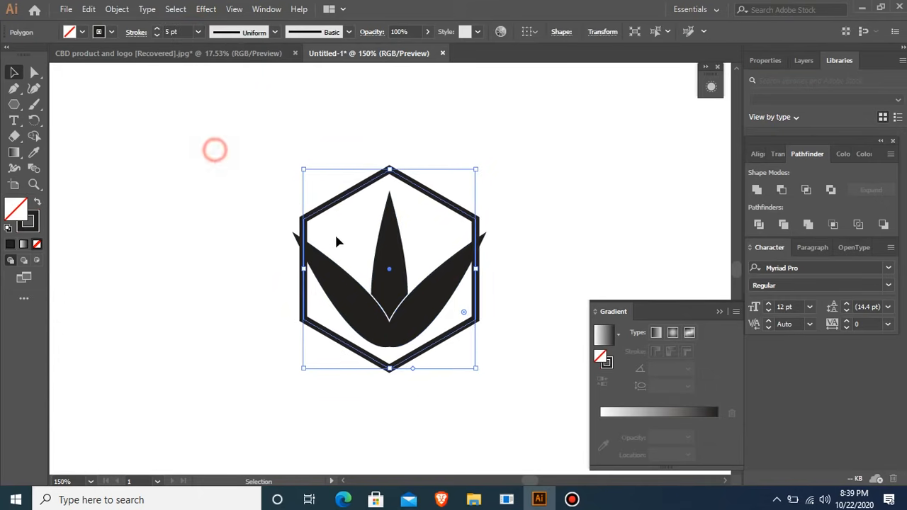
Apply a 7 pt black stroke to only the left and right side petals.
left_click(340, 244)
left_click(341, 289)
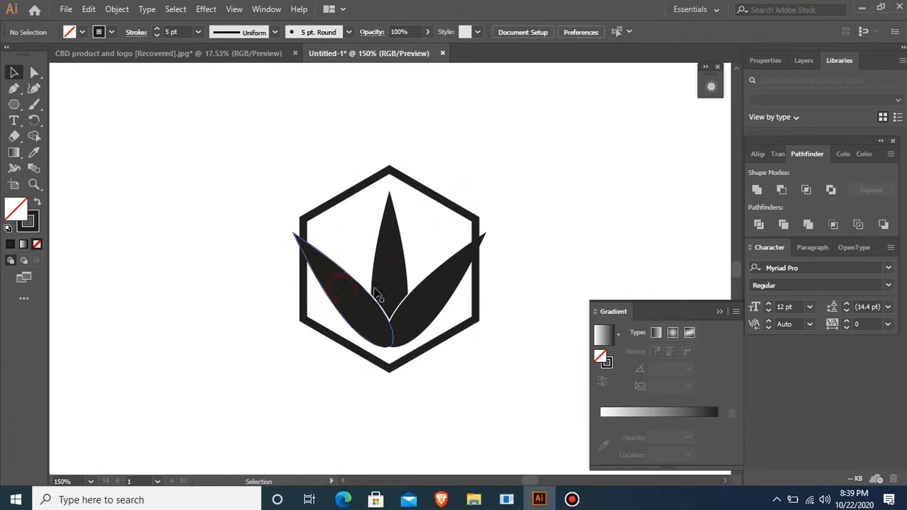
left_click(440, 294, "shift")
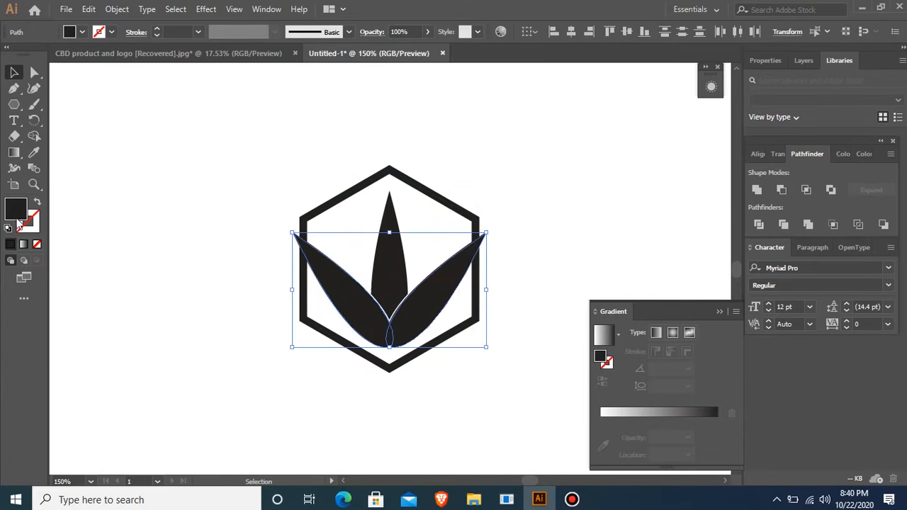
key("d")
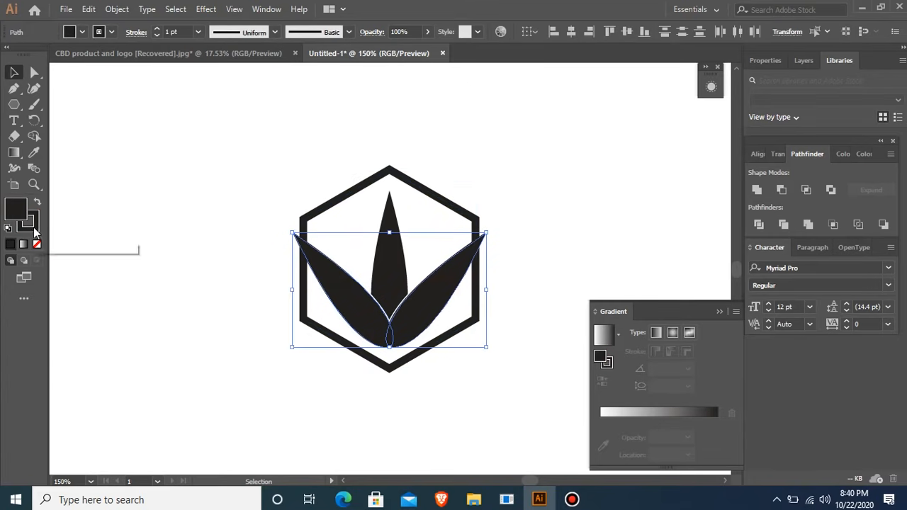
left_click(199, 32)
left_click(200, 176)
Add the hexagon outline to the selected side petals and expand the fill and stroke of all of them.
left_click_drag(418, 327, 641, 397)
left_click_drag(168, 214, 260, 286)
left_click_drag(532, 201, 428, 252)
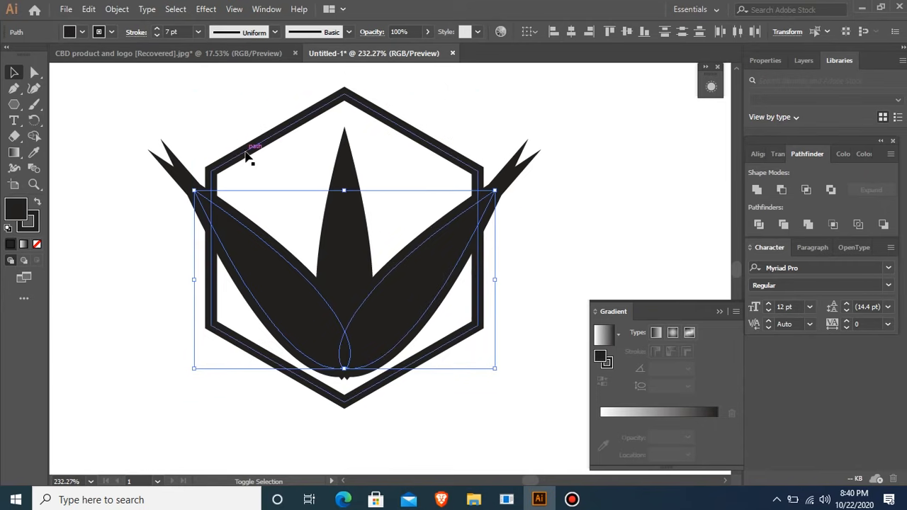
left_click(246, 155, "shift")
left_click(117, 9)
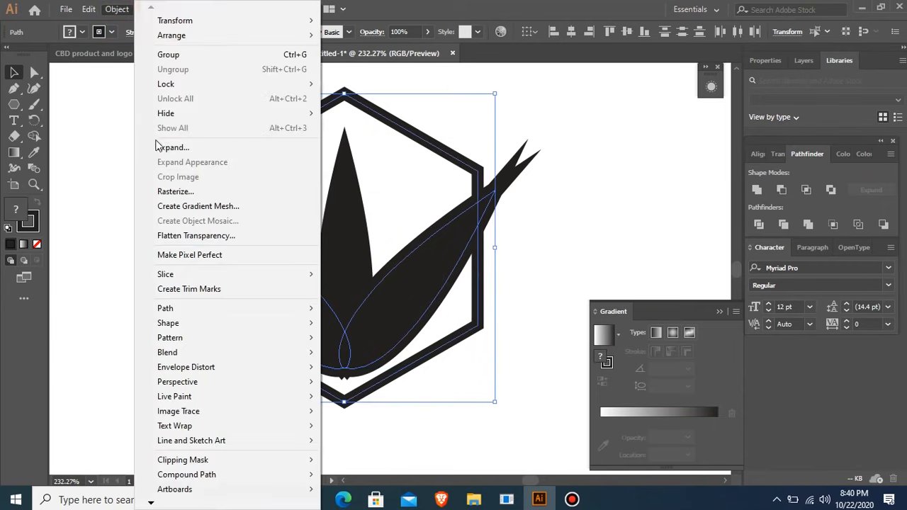
left_click(164, 148)
left_click(399, 324)
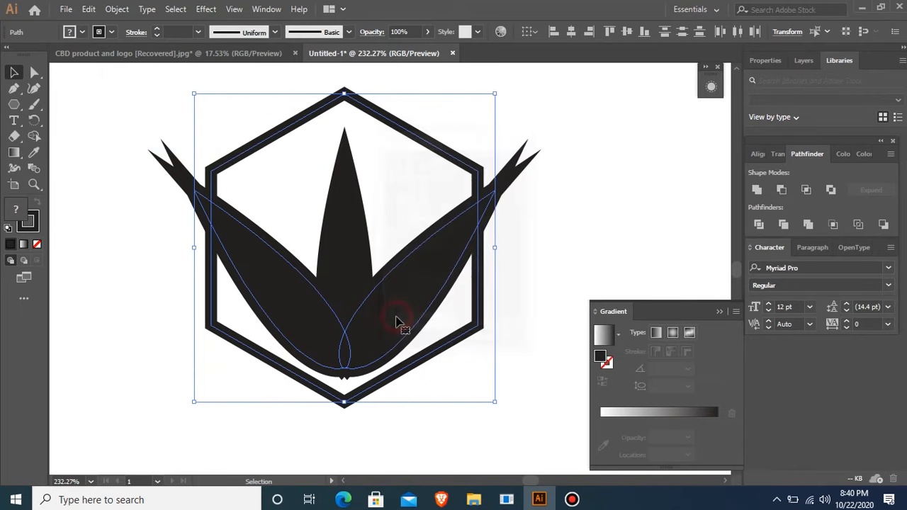
Try Minus Front on the expanded side petals and hexagon, undo it, and apply Divide instead.
left_click(782, 190)
key("ctrl+z")
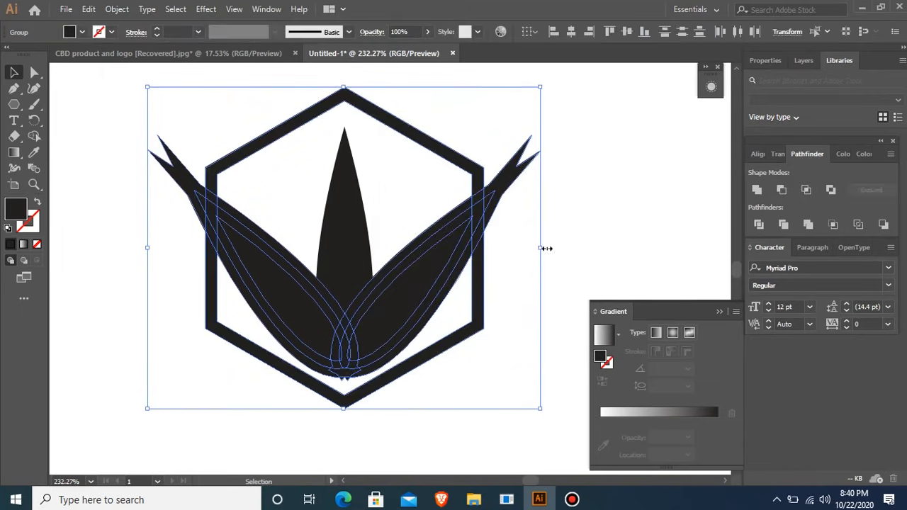
left_click(759, 224)
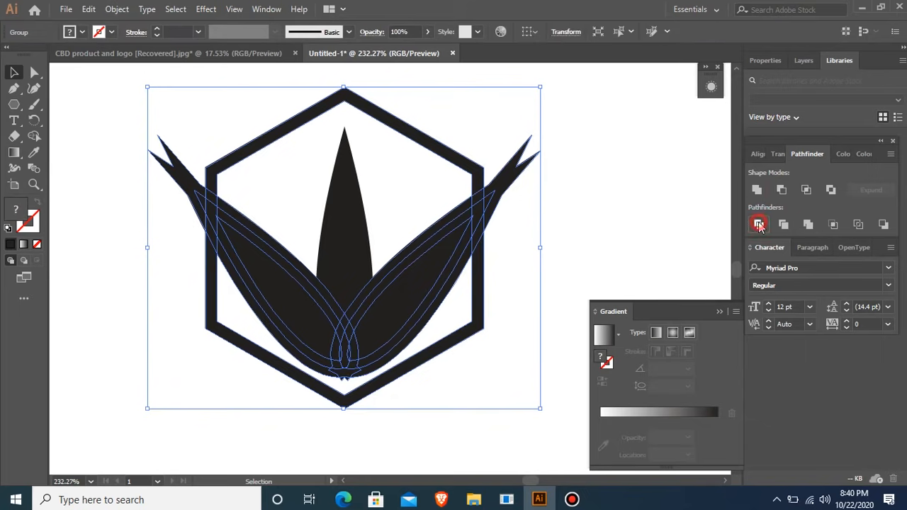
Ungroup the divided side petals and hexagon outline.
left_click(583, 197)
left_click(464, 174)
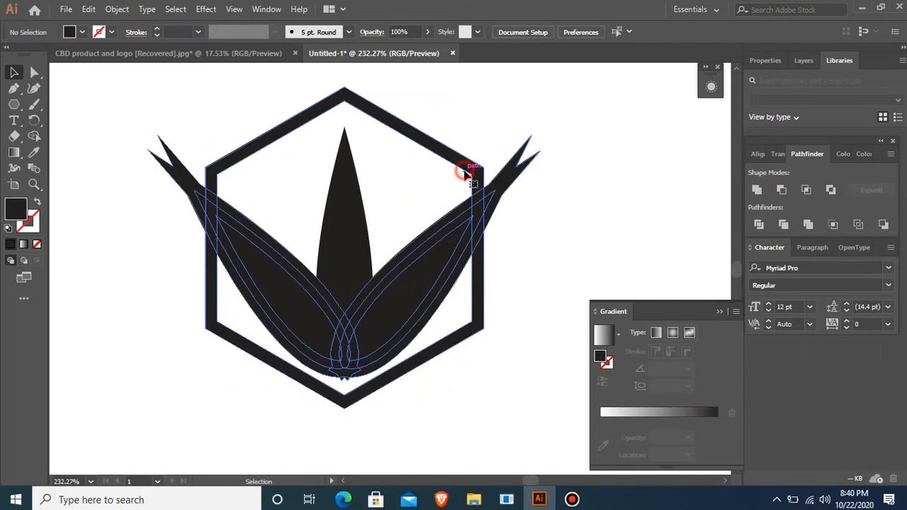
key("ctrl+minus")
key("ctrl+minus")
right_click(383, 266)
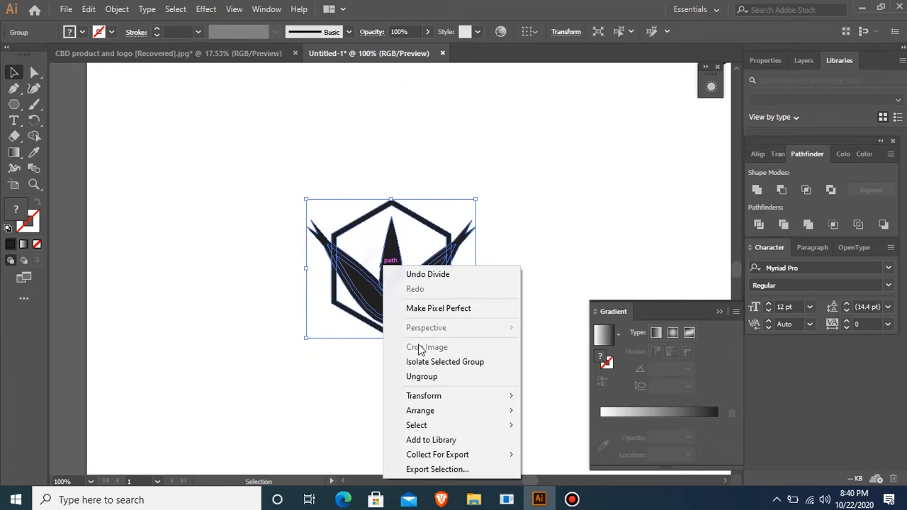
left_click(429, 377)
Delete the divided pieces of both side petals, leaving gaps in the hexagon outline and keeping the center petal.
left_click(316, 341)
left_click_drag(209, 192, 583, 372)
left_click_drag(197, 185, 531, 276)
left_click(440, 164, "shift")
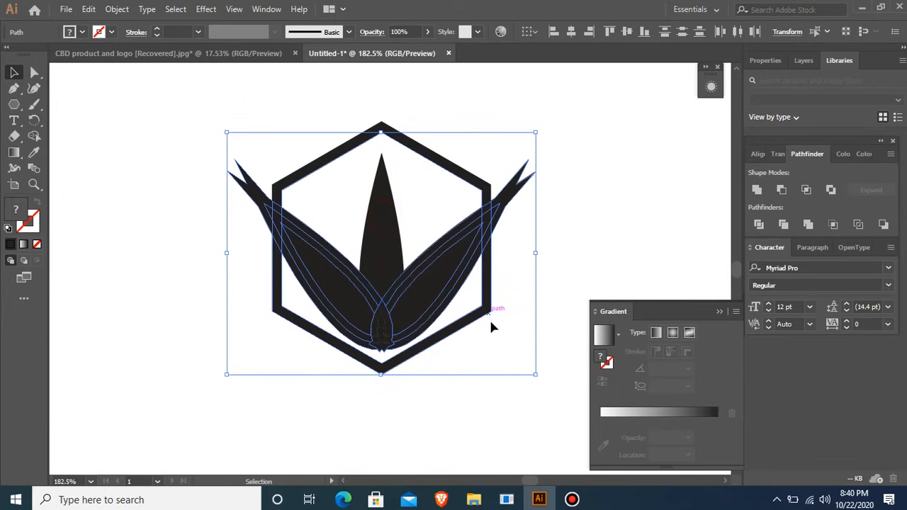
left_click(482, 307, "shift")
key("Delete")
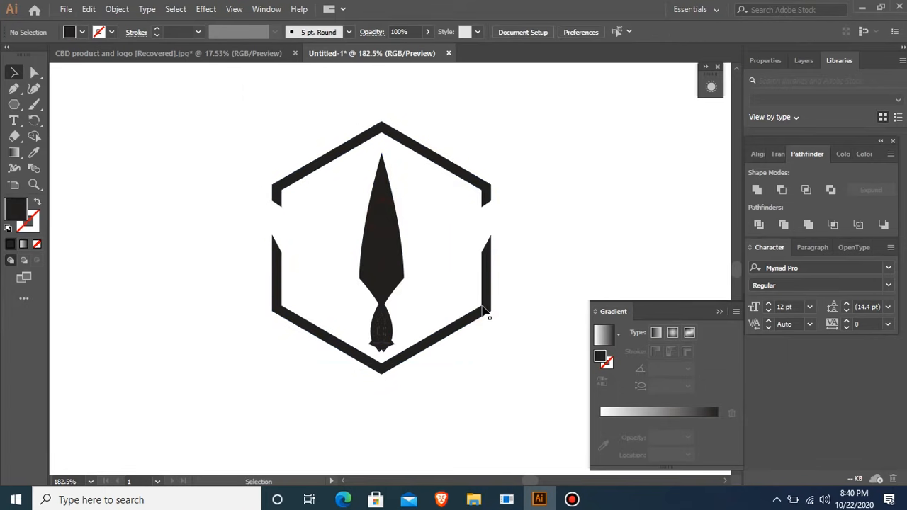
Delete the leftover overlap pieces below the center petal inside the hexagon.
left_click_drag(348, 307, 421, 333)
key("Delete")
key("ctrl+z")
key("ctrl+space")
left_click_drag(298, 279, 500, 394)
left_click_drag(228, 196, 355, 289)
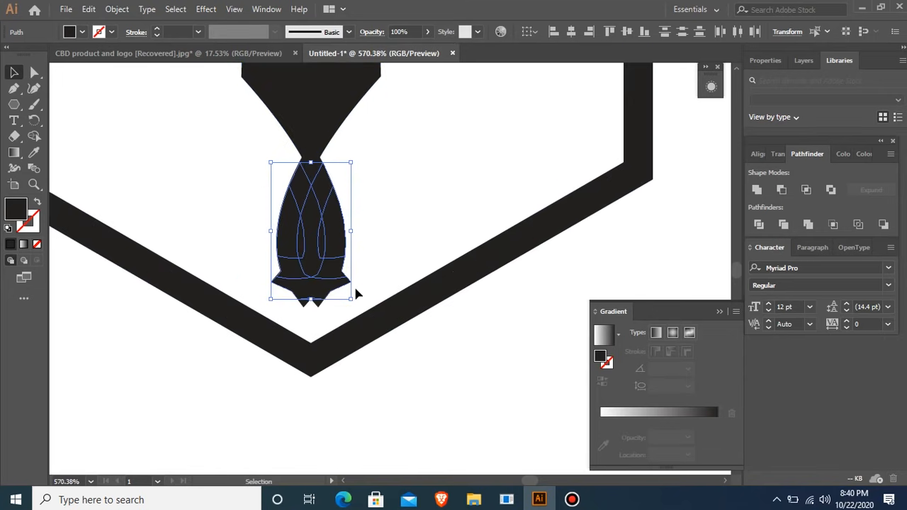
key("Delete")
key("ctrl+minus")
key("ctrl+minus")
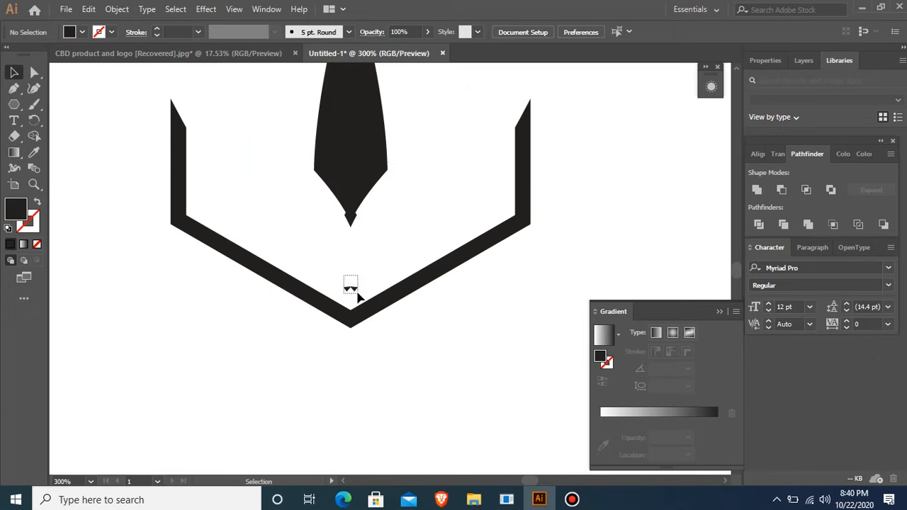
Delete the small leftover fragments at the center petal's lower tip, keeping the petal itself.
left_click(354, 224)
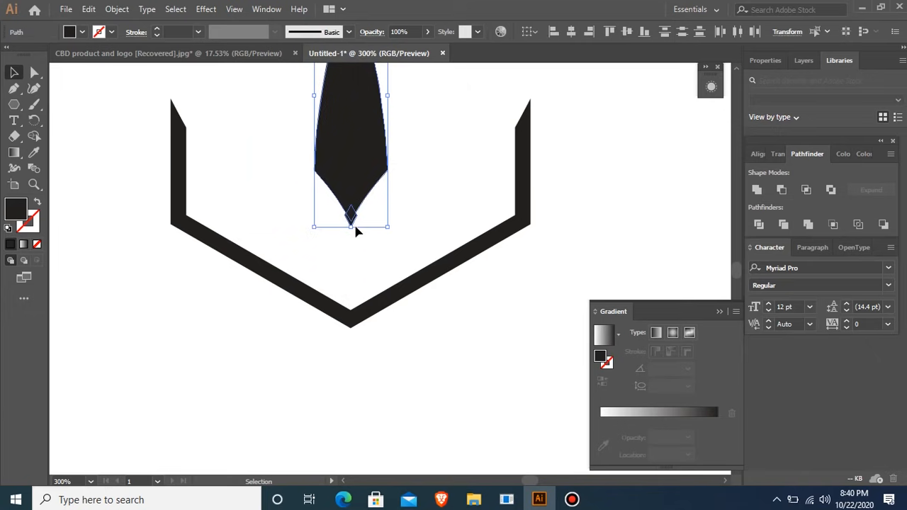
left_click(332, 148, "shift")
key("Delete")
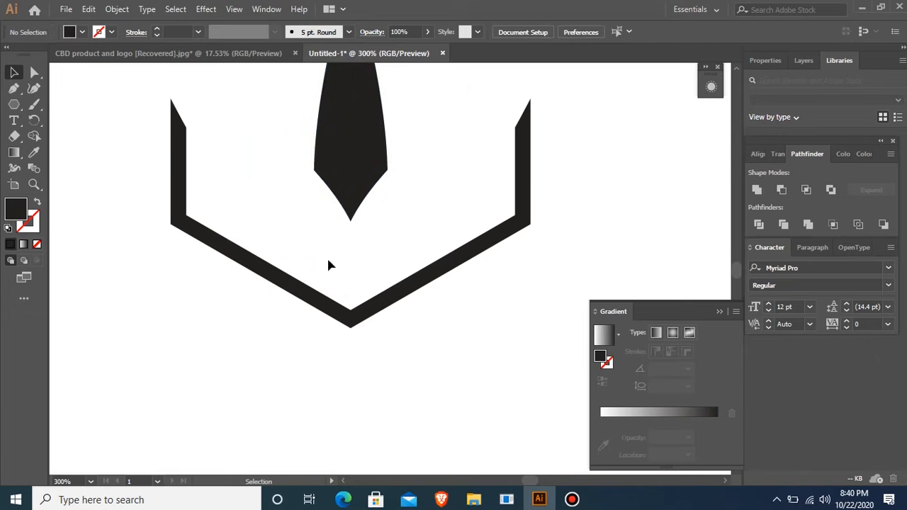
Paste the copied side petals in front so they sit in the hexagon's gaps.
key("ctrl+f")
key("ctrl+0")
left_click_drag(285, 196, 506, 344)
left_click(153, 228)
key("ctrl+minus")
key("ctrl+minus")
key("ctrl+minus")
key("ctrl+minus")
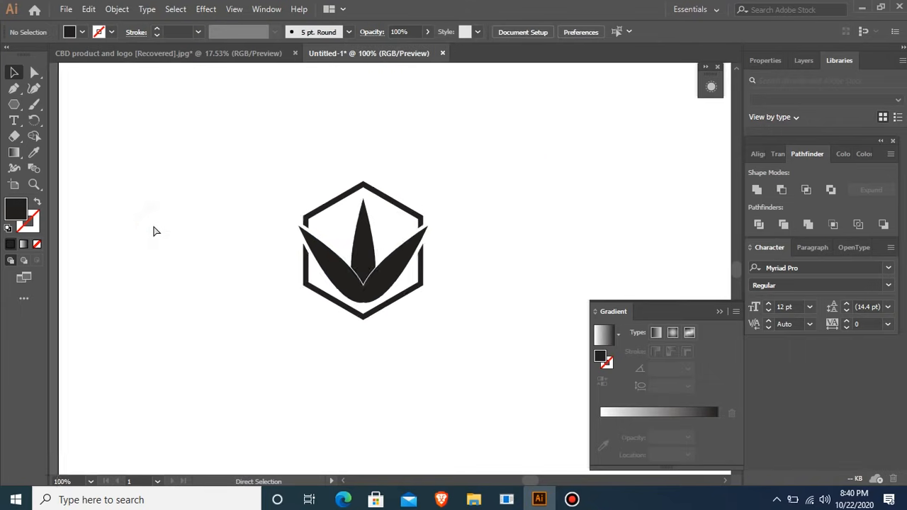
Unite the two side petals into one shape with Pathfinder.
left_click_drag(303, 204, 458, 317)
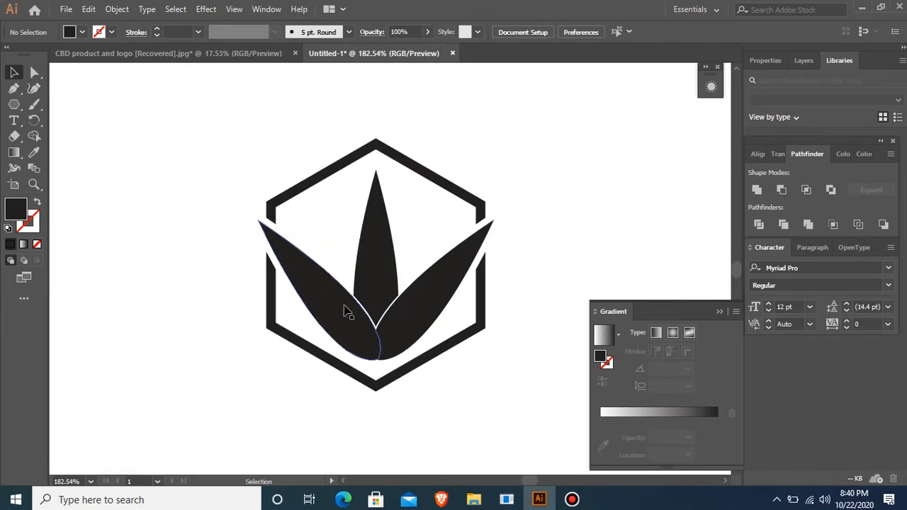
left_click(347, 312)
left_click(418, 313, "shift")
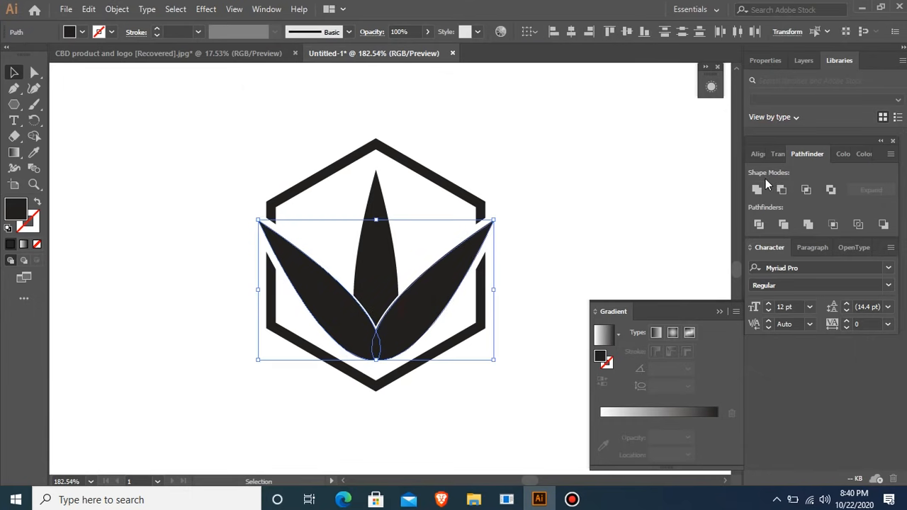
left_click(758, 190)
left_click(585, 229)
key("ctrl+minus")
key("ctrl+minus")
key("ctrl+minus")
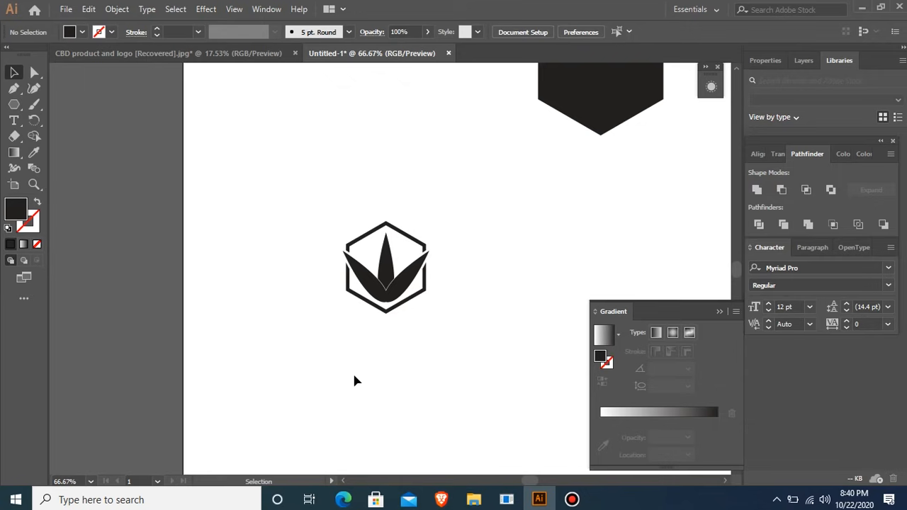
key("t")
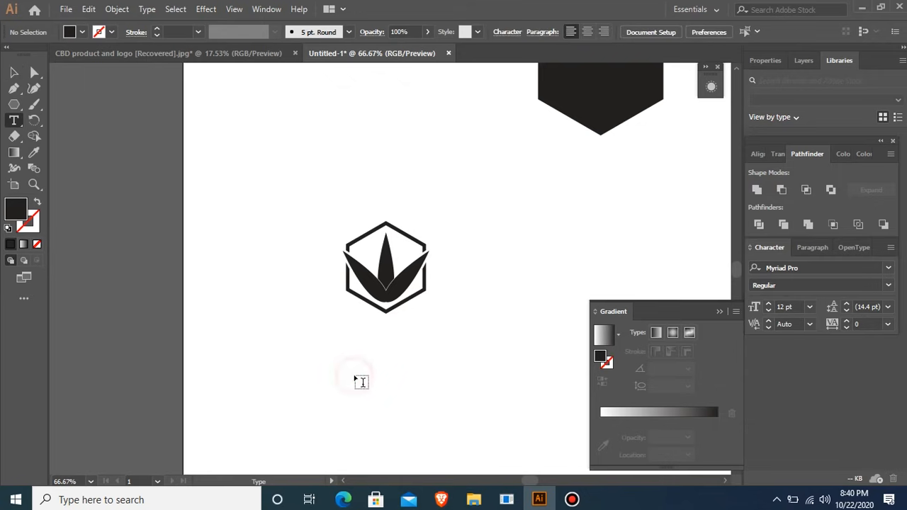
left_click(355, 378)
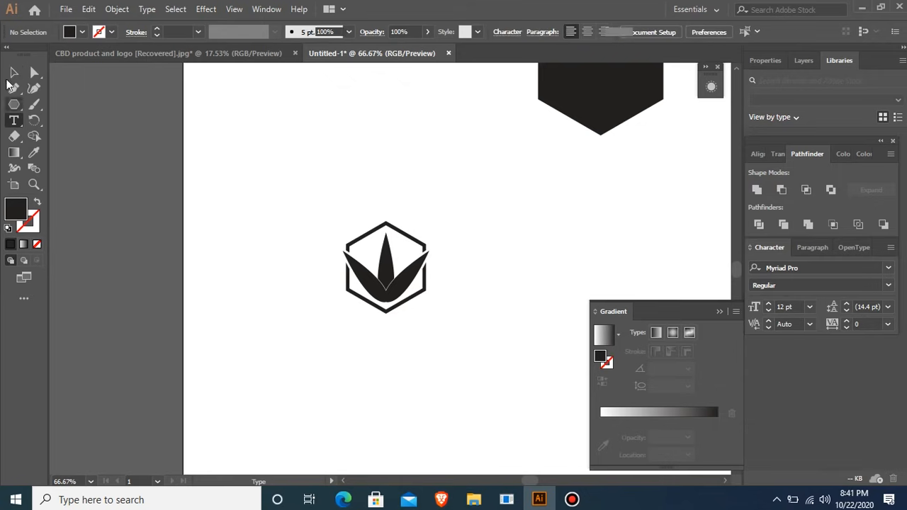
left_click(8, 72)
Examine the notch where the united side petals meet at their base and undo the union.
key("ctrl+space")
left_click_drag(268, 226, 516, 364)
left_click_drag(193, 239, 525, 320)
left_click_drag(282, 249, 545, 310)
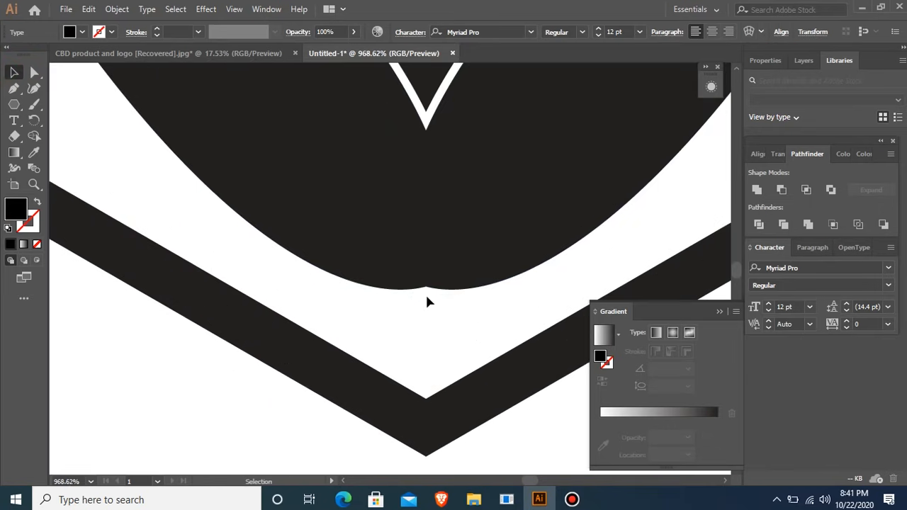
left_click(35, 72)
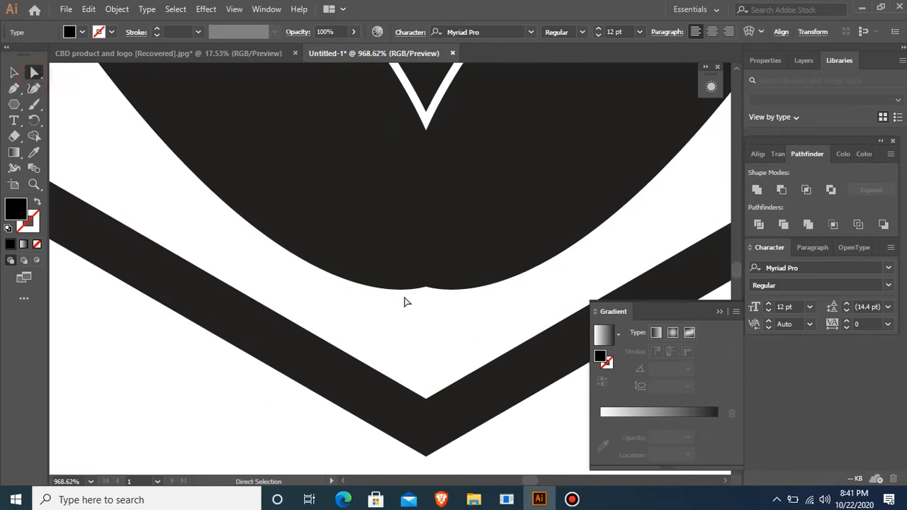
left_click(428, 326)
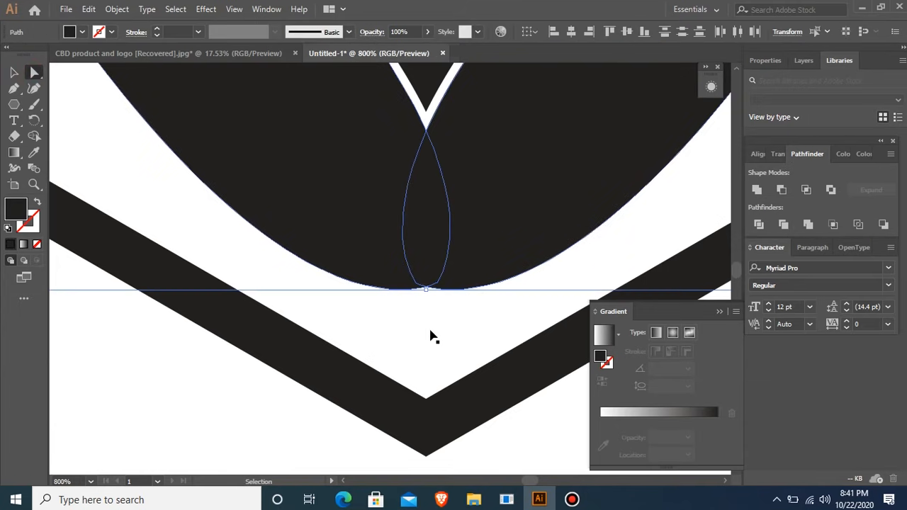
key("ctrl+minus")
key("ctrl+minus")
key("ctrl+minus")
key("v")
left_click(393, 440)
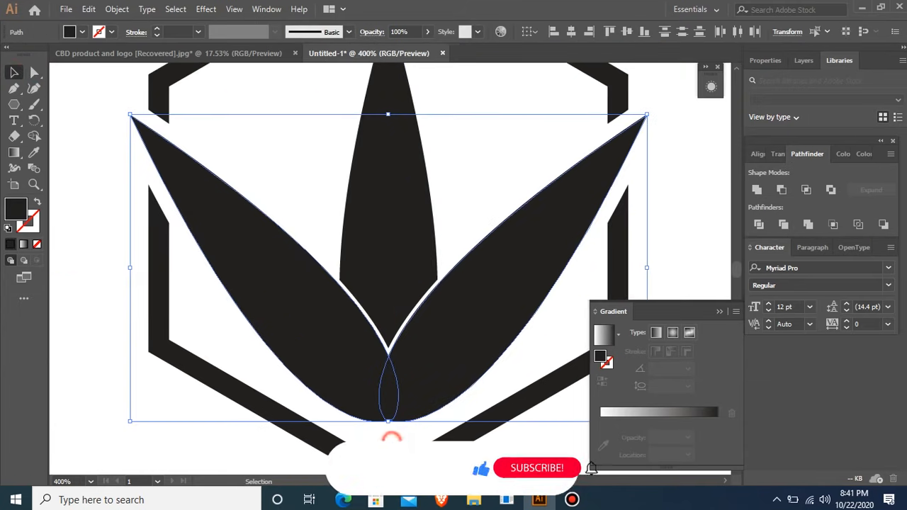
left_click(426, 390)
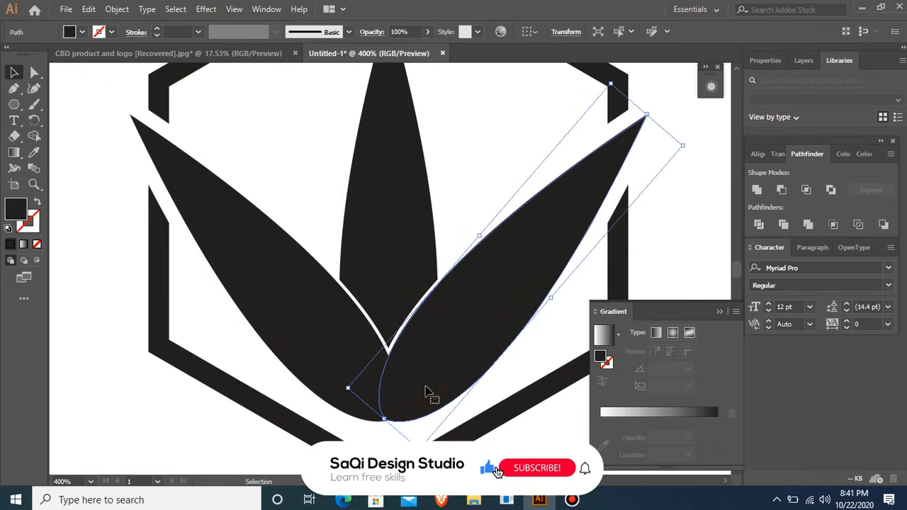
left_click(324, 364, "shift")
key("ctrl+minus")
key("ctrl+minus")
key("ctrl+minus")
key("ctrl+minus")
key("ctrl+minus")
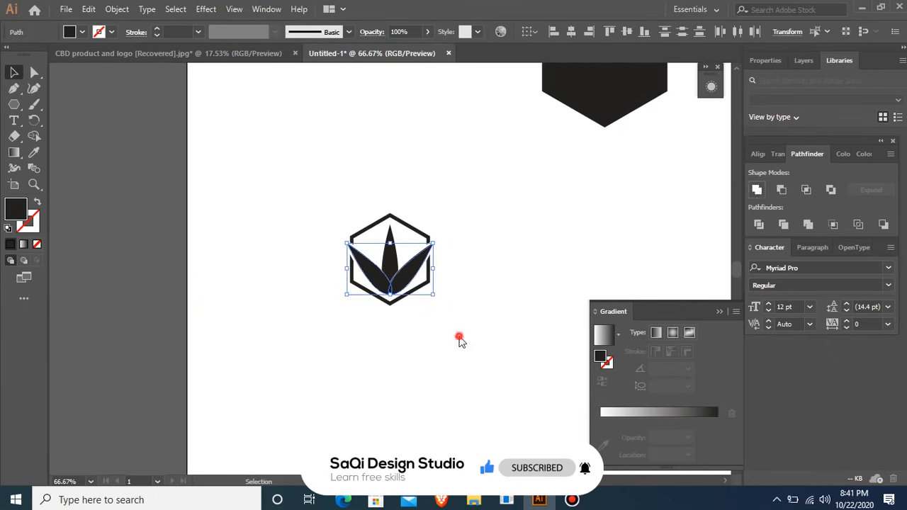
left_click(460, 337)
Add the text NEXA below the hexagon logo.
key("ctrl+minus")
key("ctrl+minus")
key("ctrl+space")
left_click_drag(305, 253, 468, 333)
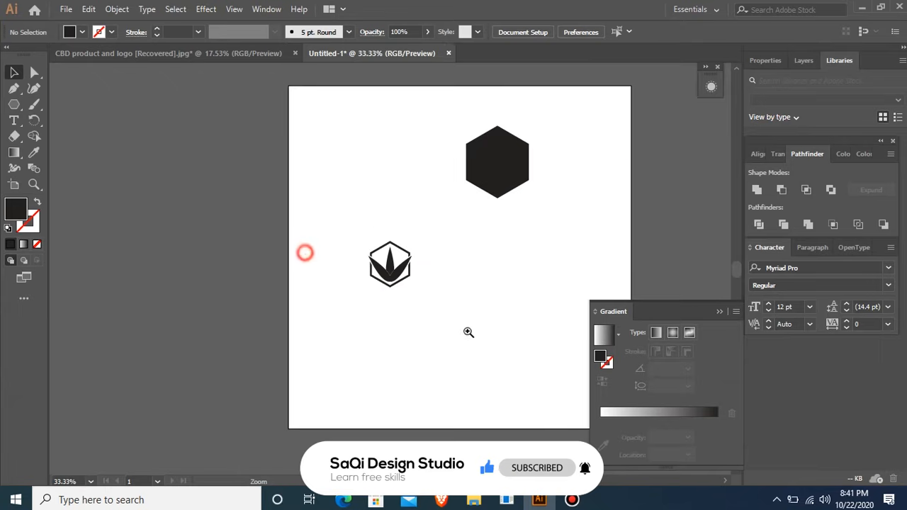
key("t")
left_click(227, 309)
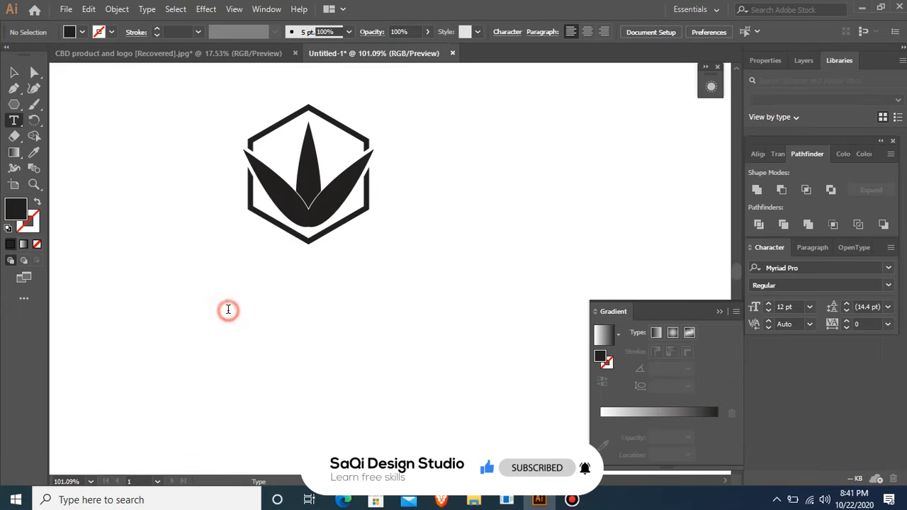
type("NE")
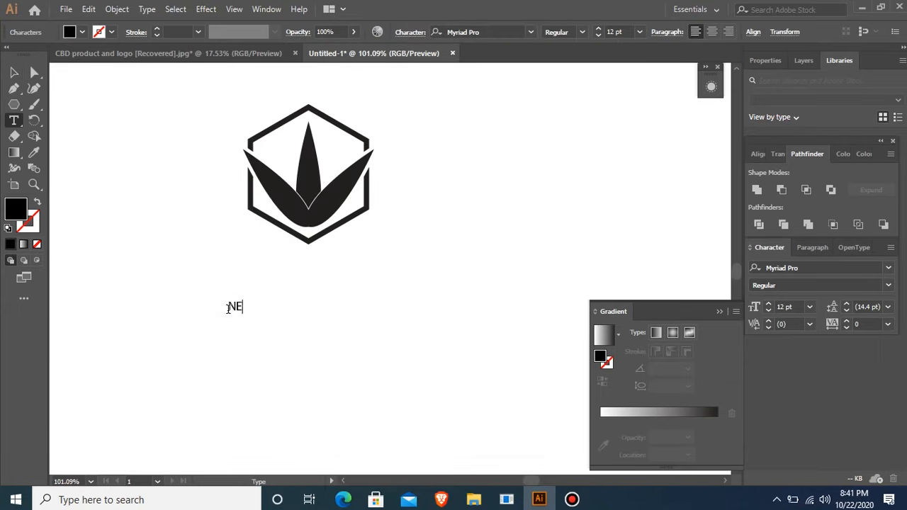
Enlarge the NEXA text to 60 pt.
key("ctrl+a")
key("ctrl+shift+period")
key("ctrl+shift+period")
key("ctrl+shift+period")
key("ctrl+shift+period")
key("ctrl+shift+period")
key("ctrl+shift+period")
key("ctrl+shift+period")
key("ctrl+shift+period")
key("ctrl+shift+period")
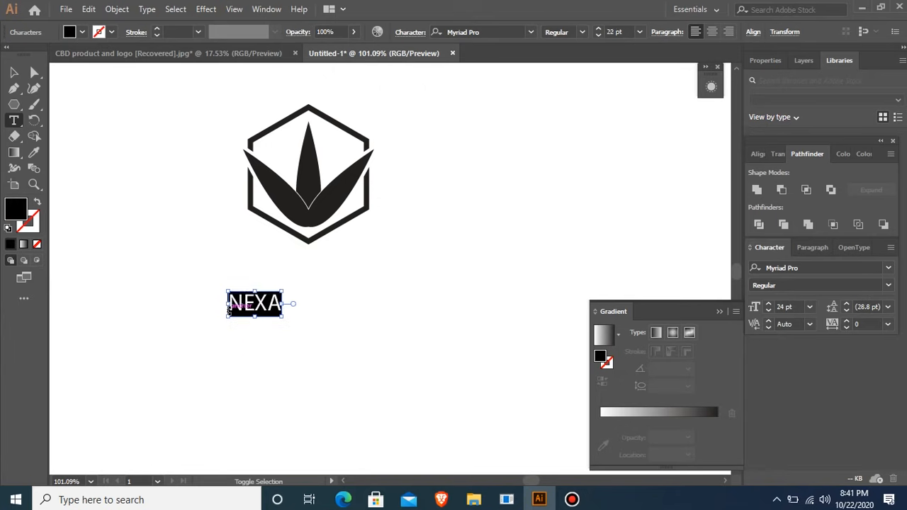
key("ctrl+shift+period")
key("ctrl+shift+period")
key("ctrl+shift+period")
key("ctrl+shift+period")
key("ctrl+shift+period")
key("ctrl+shift+period")
key("ctrl+shift+period")
key("ctrl+shift+period")
key("ctrl+shift+period")
key("ctrl+shift+period")
key("ctrl+shift+period")
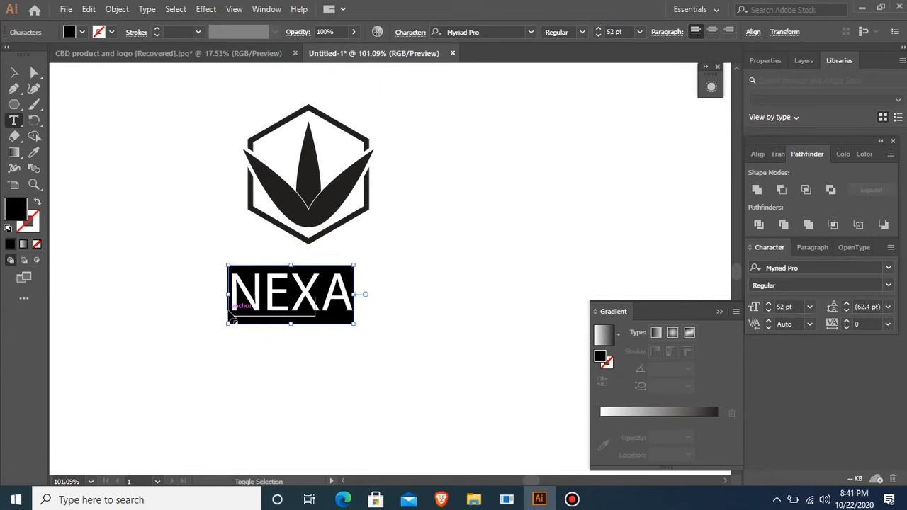
left_click(15, 73)
mouse_move(277, 299)
left_mouse_down()
mouse_move(278, 282)
mouse_move(279, 299)
left_mouse_up()
key("ctrl+shift+period")
key("ctrl+shift+period")
key("ctrl+shift+period")
key("ctrl+shift+period")
Move NEXA closer beneath the hexagon and place a copy of it directly below.
left_click(319, 293)
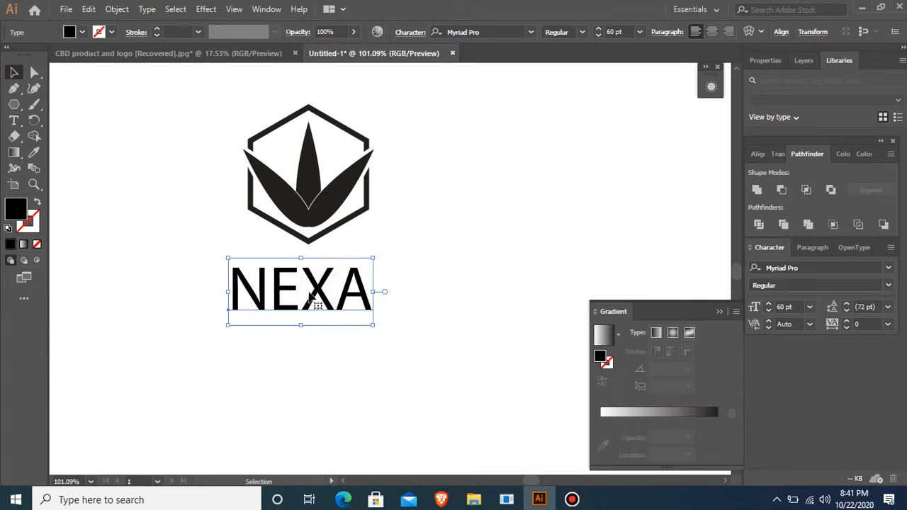
left_click_drag(316, 287, 323, 267)
left_click_drag(325, 271, 329, 354)
Replace the lower NEXA copy's text with CBD OIL.
key("t")
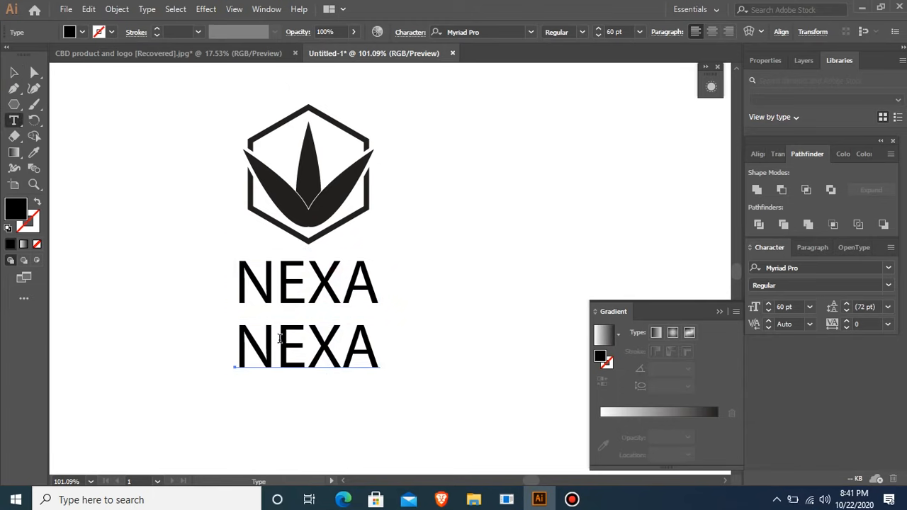
double_click(280, 339)
type("C")
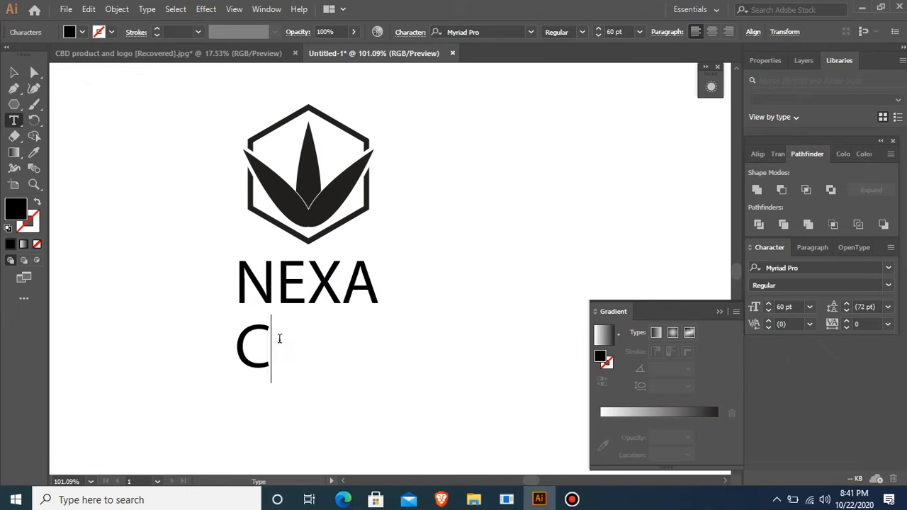
type("BD OIL")
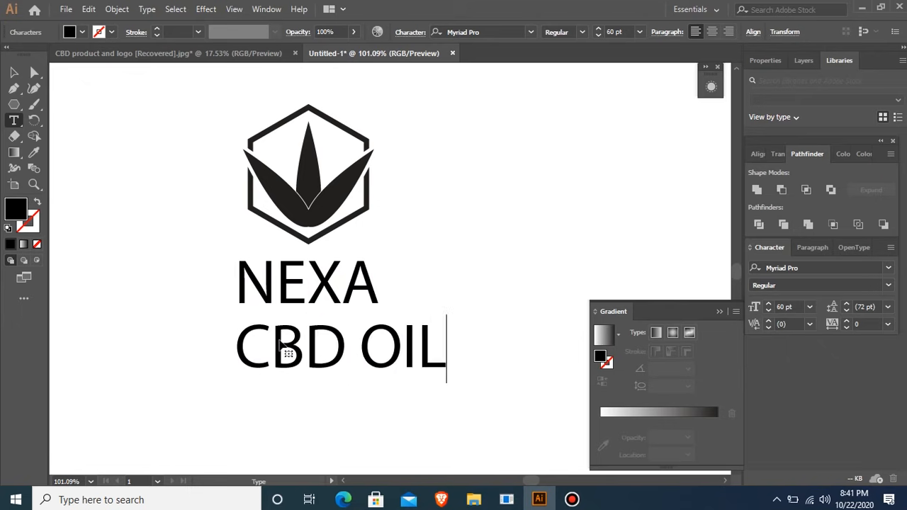
Reduce the CBD OIL text to 30 pt and move it up just beneath NEXA.
key("ctrl+a")
key("ctrl+shift+comma")
key("ctrl+shift+comma")
key("ctrl+shift+comma")
key("ctrl+shift+comma")
key("ctrl+shift+comma")
key("ctrl+shift+comma")
key("ctrl+shift+comma")
key("ctrl+shift+comma")
key("ctrl+shift+comma")
key("ctrl+shift+comma")
key("ctrl+shift+comma")
key("ctrl+shift+comma")
key("ctrl+shift+comma")
key("ctrl+shift+comma")
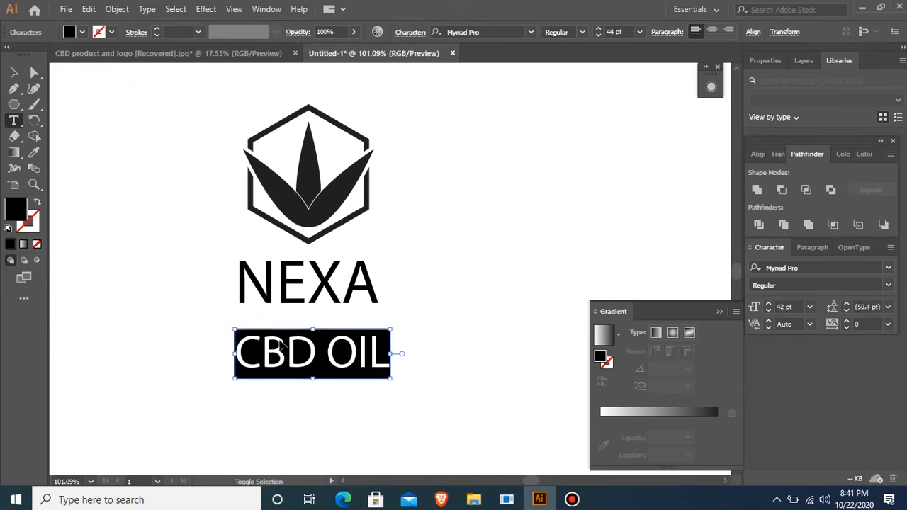
key("ctrl+shift+comma")
left_click(14, 72)
left_click_drag(283, 344, 301, 314)
Set the font of both the NEXA and CBD OIL lines to Nexa Bold.
left_click_drag(454, 249, 343, 333)
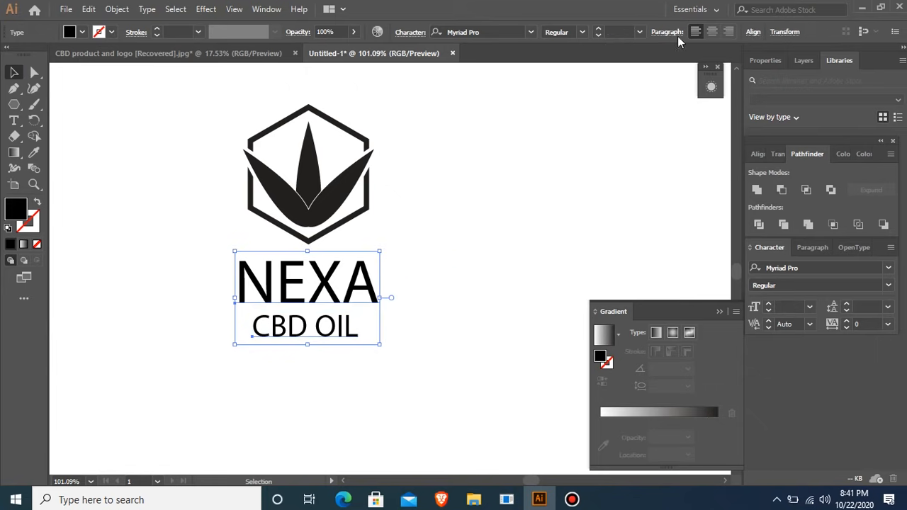
left_click(528, 31)
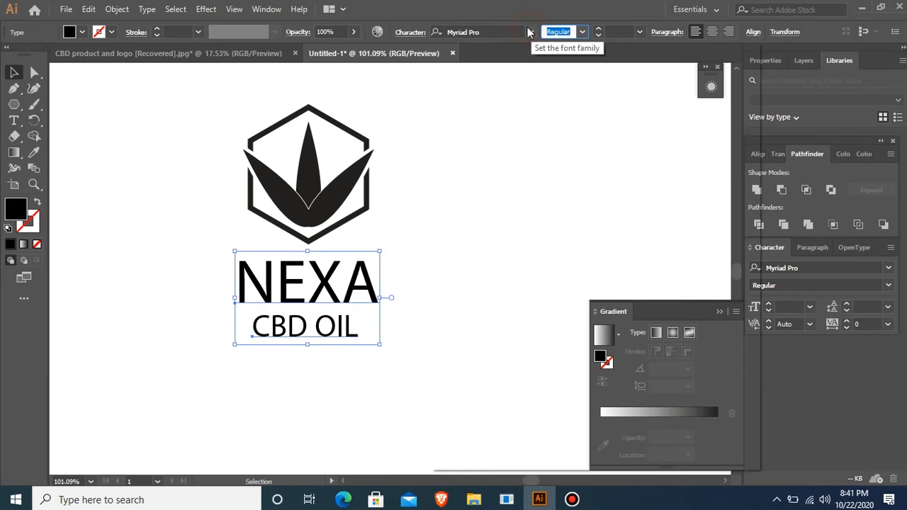
left_click(529, 32)
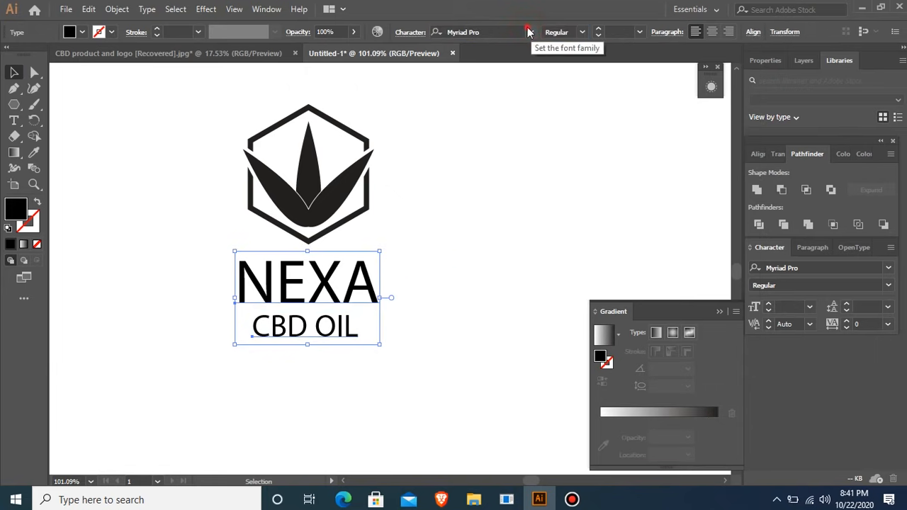
left_click(529, 32)
key("Down")
key("Return")
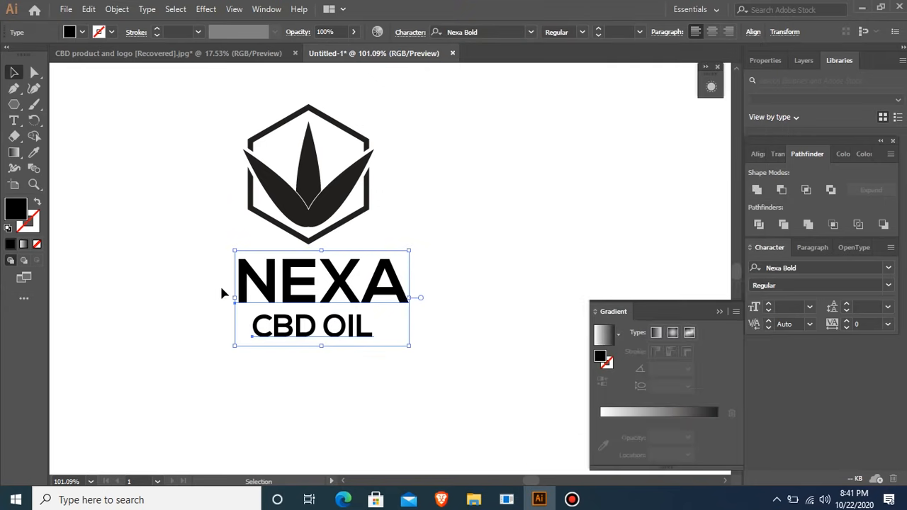
Convert the NEXA and CBD OIL text to outlines and select both outlined lines.
left_click_drag(211, 334, 413, 366)
left_click_drag(205, 281, 370, 344)
key("ctrl+shift+o")
left_click_drag(169, 271, 420, 350)
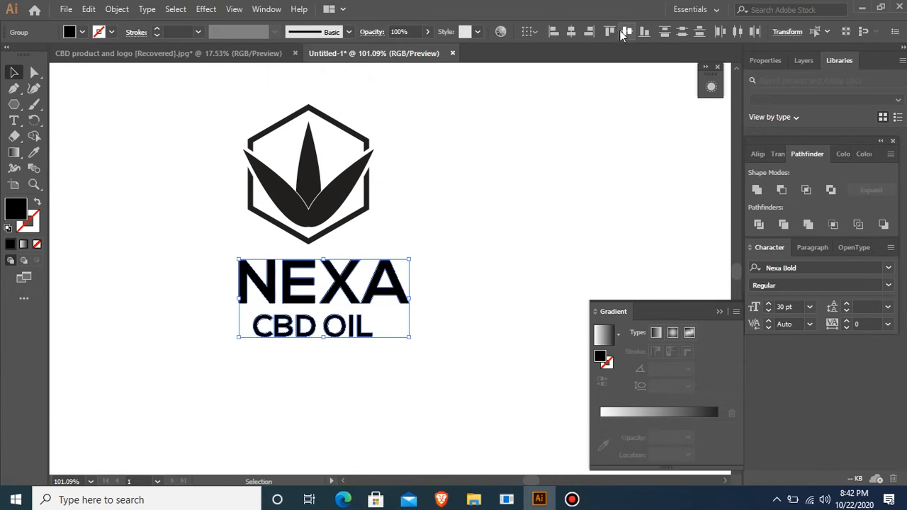
Center the NEXA and CBD OIL lines horizontally on each other and draw a thin black bar before CBD OIL.
left_click(575, 37)
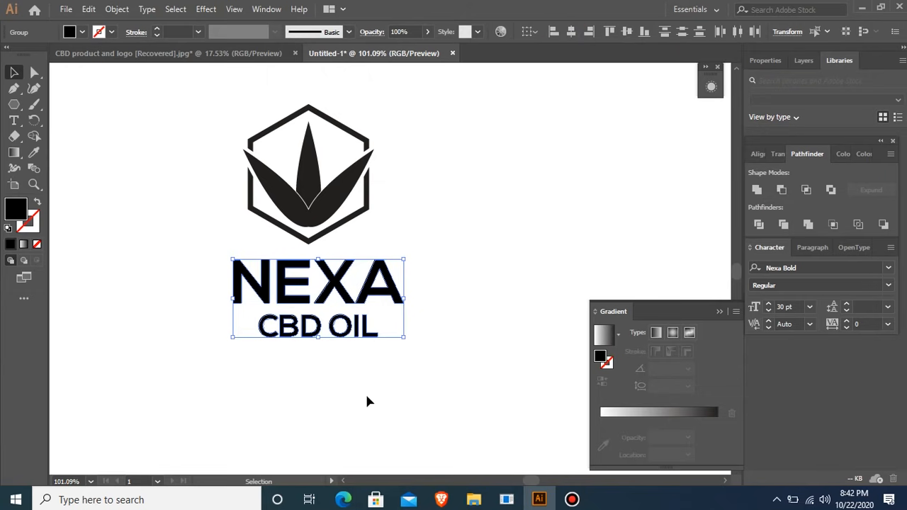
left_click(88, 195)
left_click(14, 103)
left_click_drag(148, 265, 383, 376)
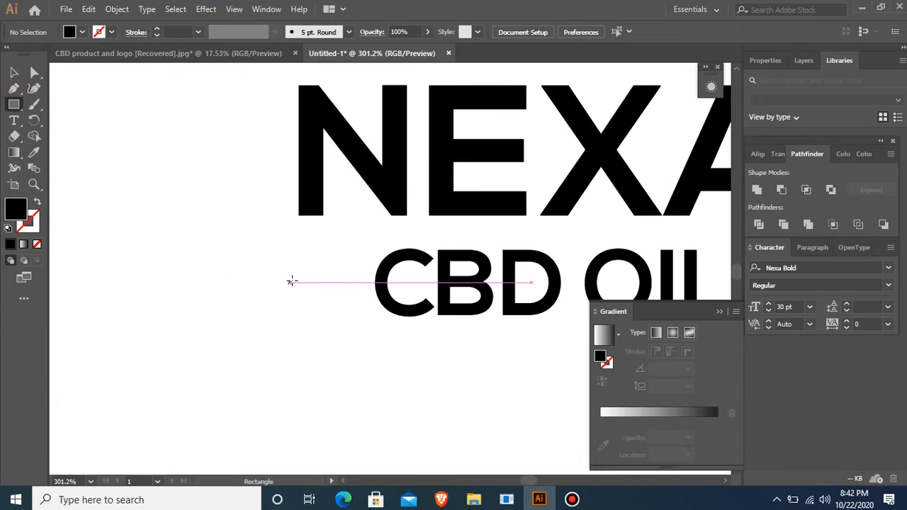
left_click_drag(302, 284, 368, 286)
Duplicate the thin bar to the other side of CBD OIL, ending in line with the outer edge of NEXA.
key("v")
key("ctrl+minus")
key("ctrl+minus")
key("ctrl+minus")
key("ctrl+minus")
left_click_drag(323, 124, 569, 292)
left_click(263, 422)
left_click_drag(537, 410, 506, 427)
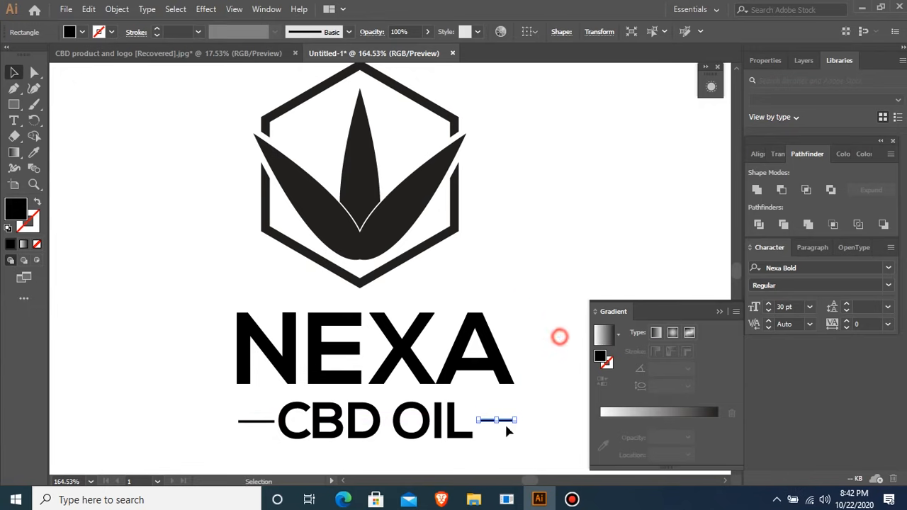
Try to center NEXA and the two thin bars horizontally on each other.
left_click_drag(558, 334, 501, 436)
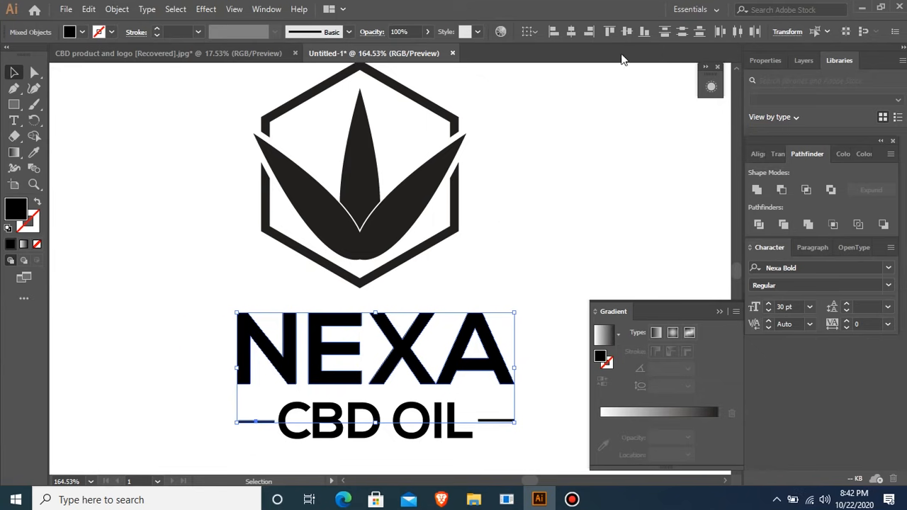
left_click(572, 32)
key("ctrl+z")
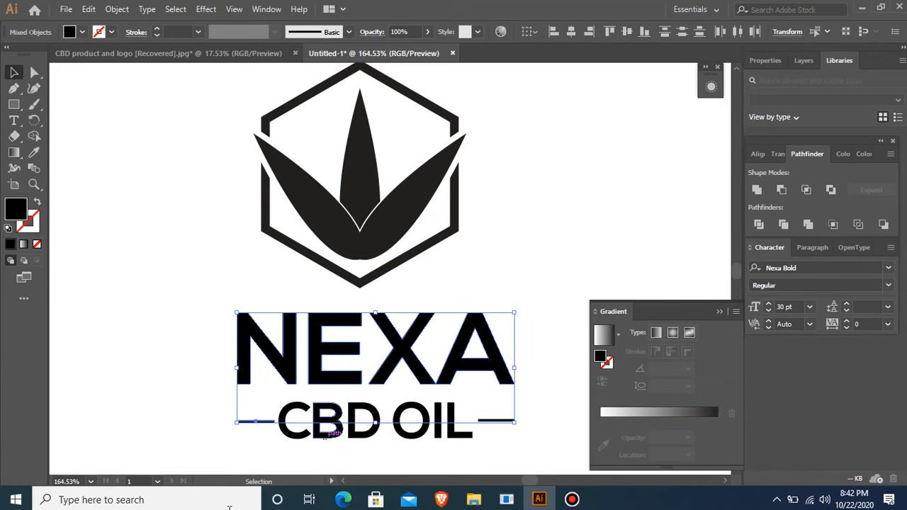
Align CBD OIL and its two side bars to a common vertical center.
scroll(223, 366, "down", 1)
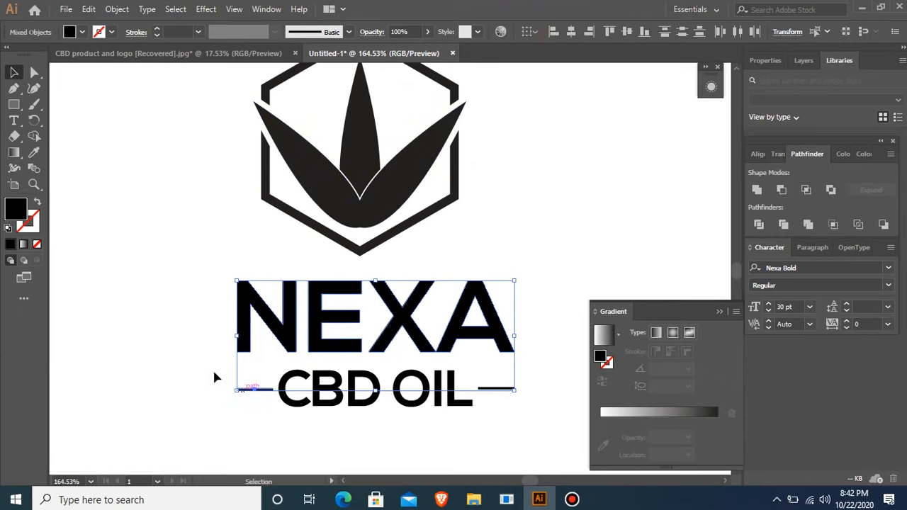
left_click_drag(199, 366, 552, 443)
left_click(628, 30)
left_click(545, 252)
Nudge CBD OIL and its side bars up closer to NEXA.
key("ctrl+minus")
key("ctrl+minus")
key("ctrl+minus")
left_click_drag(223, 154, 638, 417)
left_click_drag(151, 232, 435, 347)
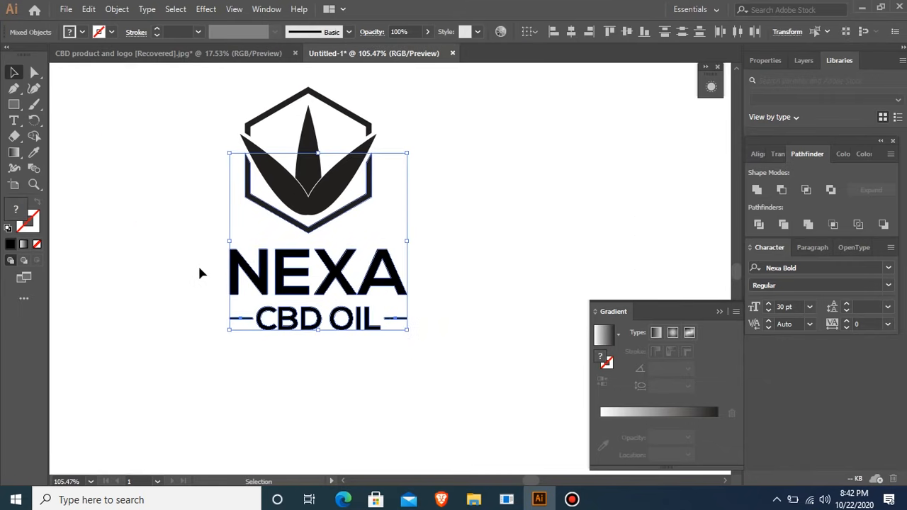
left_click_drag(222, 309, 486, 357)
key("Up")
key("Up")
key("Up")
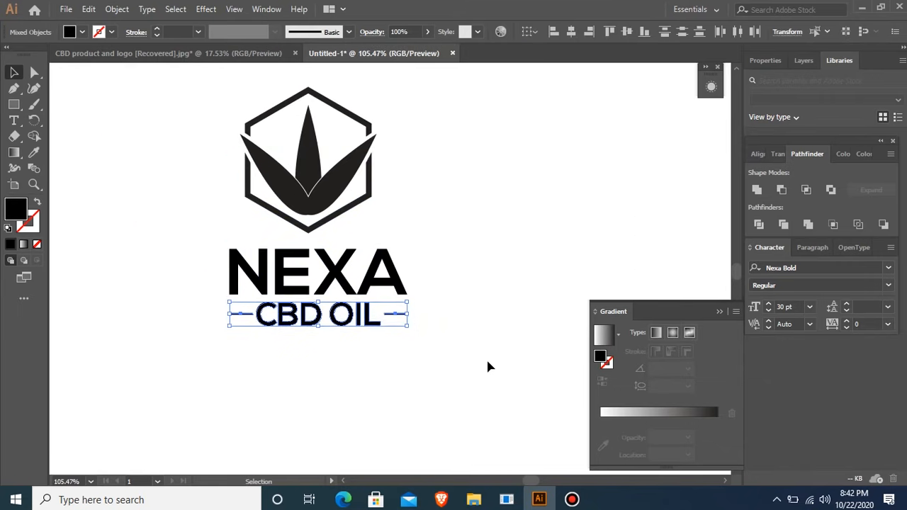
Group NEXA, CBD OIL and the side bars, and center the group horizontally with the hexagon leaf emblem.
left_click_drag(172, 259, 493, 330)
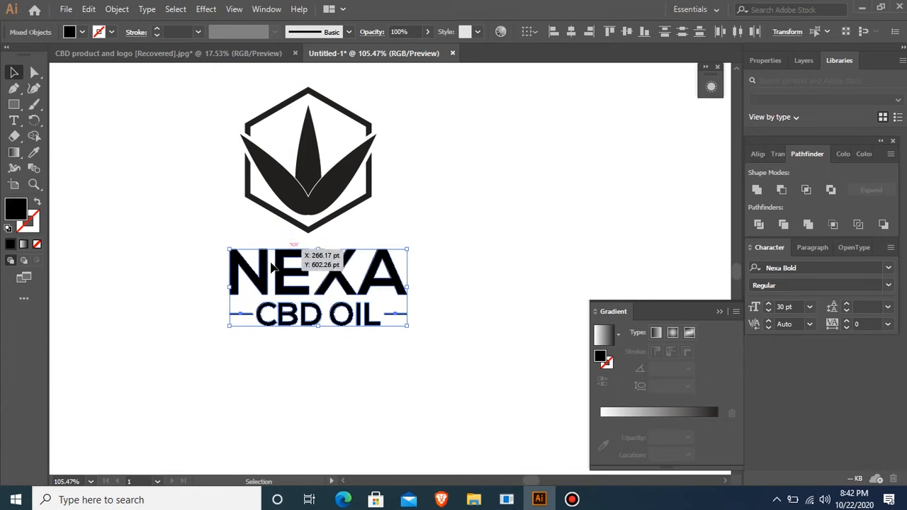
key("ctrl+g")
left_click_drag(179, 85, 420, 214)
left_click_drag(143, 145, 425, 347)
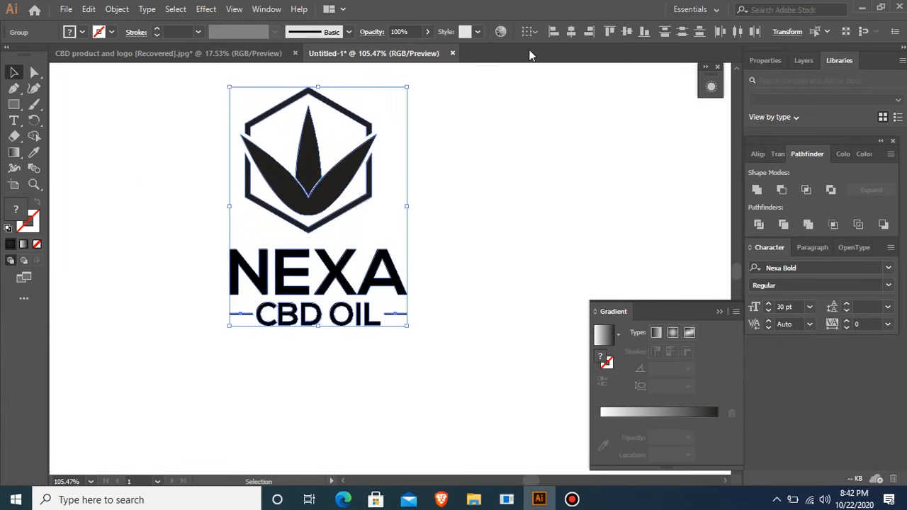
left_click(566, 34)
left_click(541, 263)
Nudge the grouped lettering up closer to the hexagon emblem.
left_click_drag(157, 250, 482, 346)
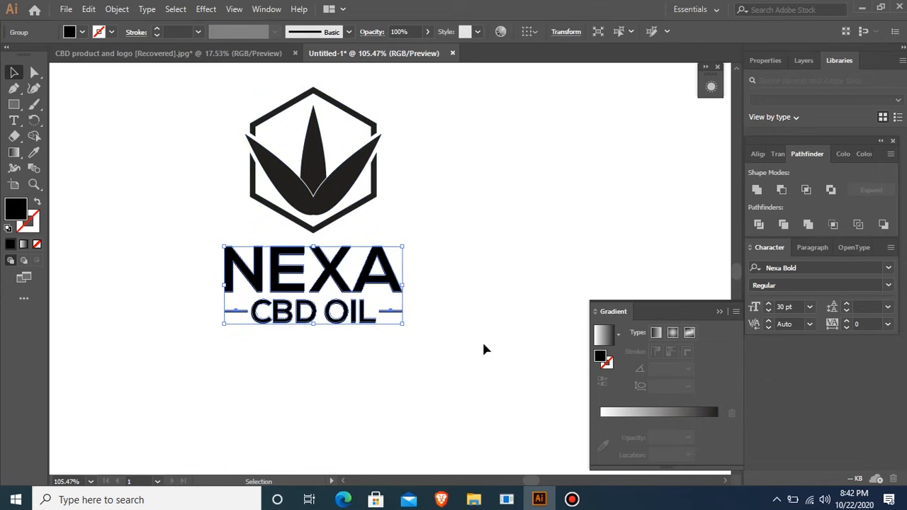
left_click(186, 330)
left_click_drag(162, 241, 407, 252)
key("Up")
key("Up")
key("Up")
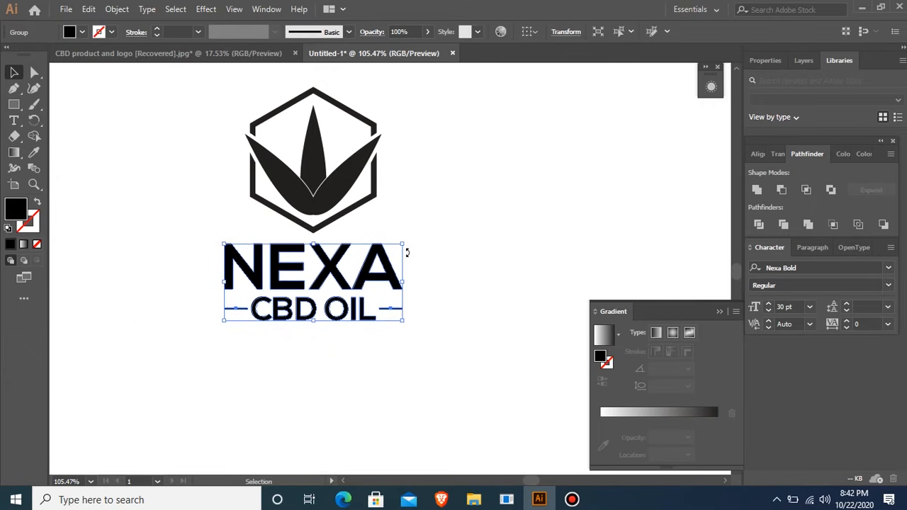
Ungroup the lettering so that NEXA and the CBD OIL line can be selected separately.
right_click(247, 233)
left_click(278, 346)
left_click(168, 127)
Fill the NEXA lettering with green #3f9900.
left_click_drag(181, 242, 459, 253)
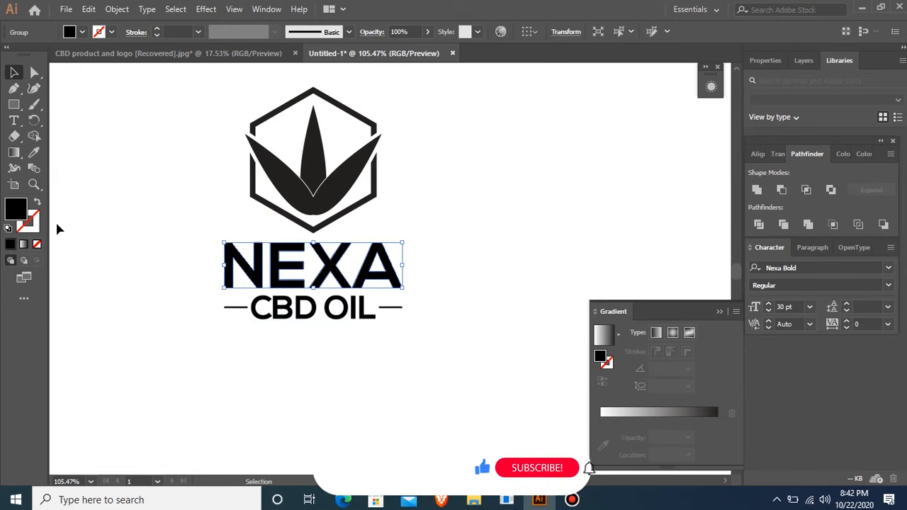
double_click(16, 208)
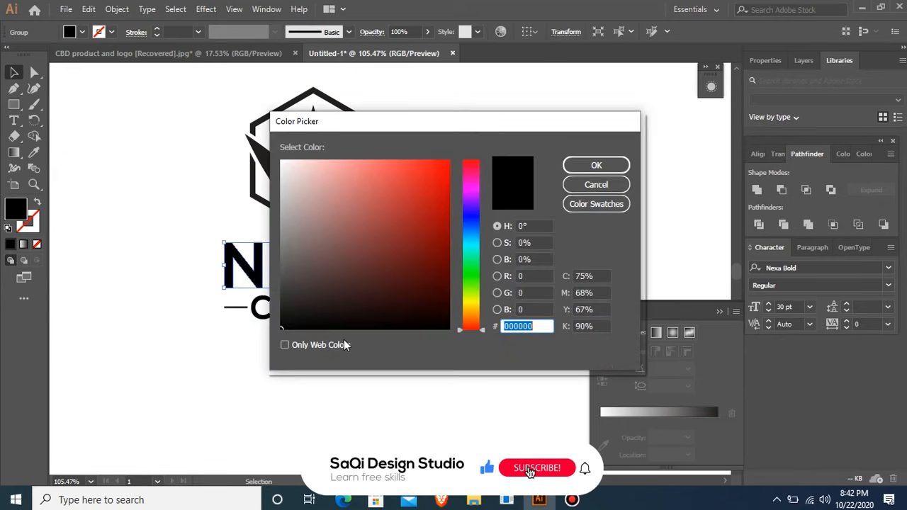
type("3f99")
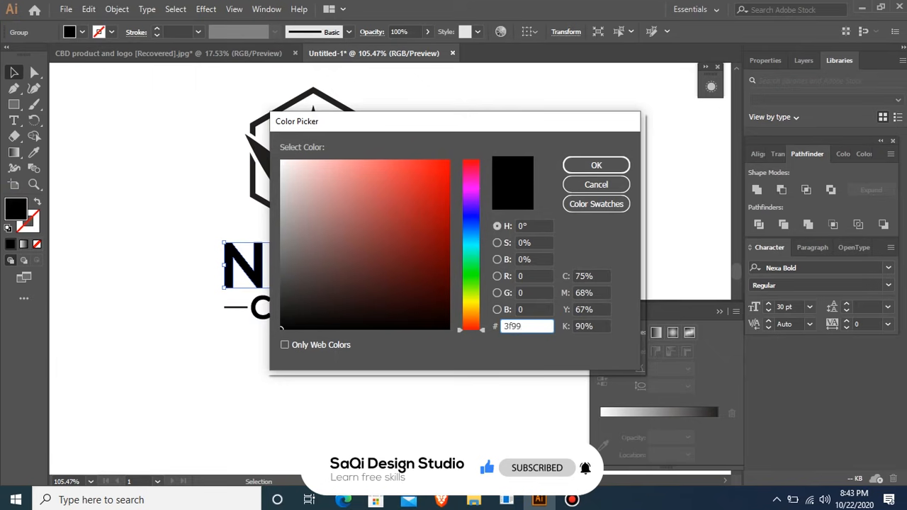
type("00")
key("Return")
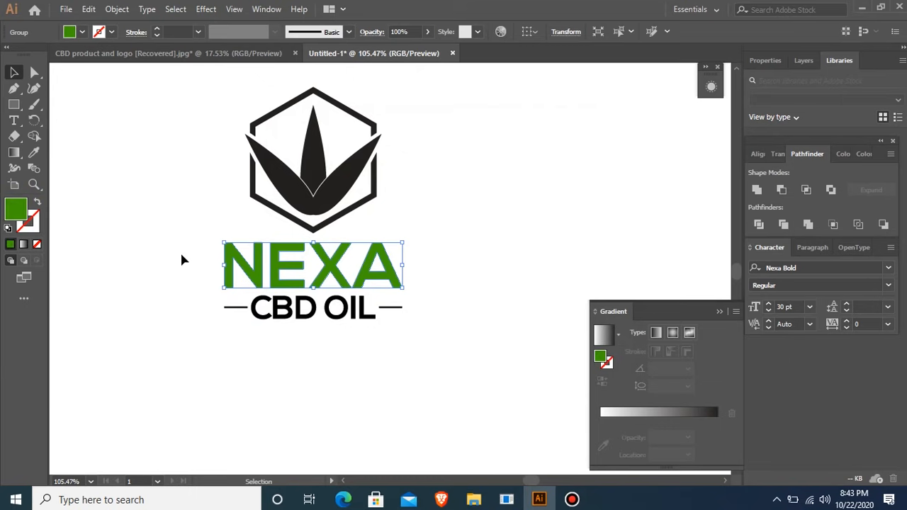
Fill the CBD OIL lettering and its two side bars with orange #f99f10.
left_click_drag(202, 299, 498, 323)
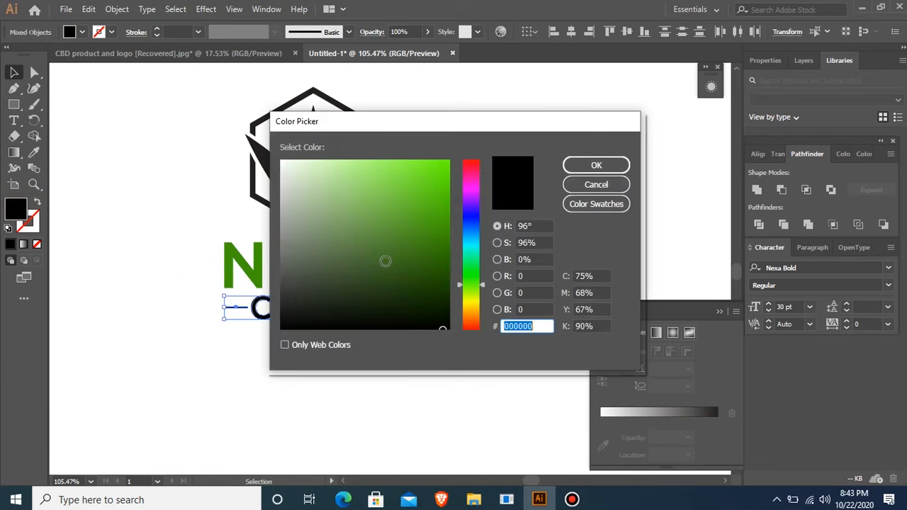
left_click(384, 261)
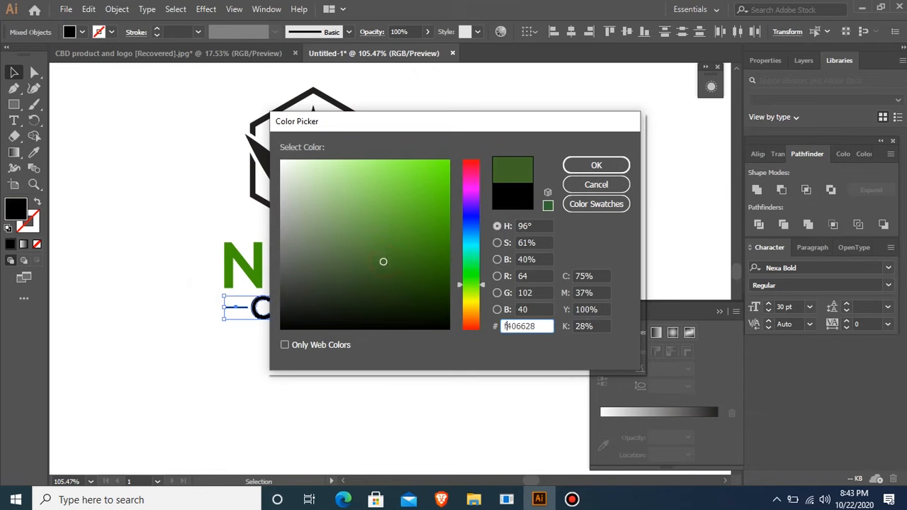
double_click(544, 326)
type("f99f10")
key("Return")
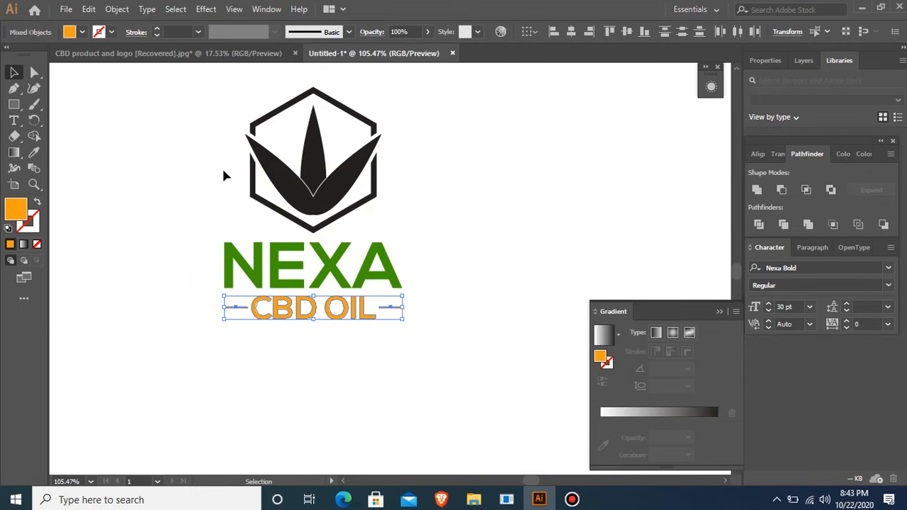
Ungroup the hexagon leaf emblem.
left_click(252, 182)
right_click(252, 182)
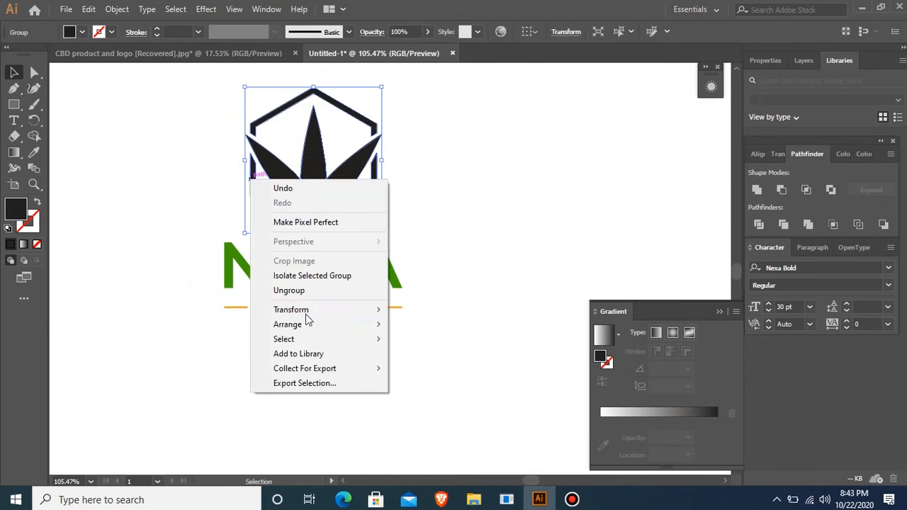
left_click(310, 289)
left_click(184, 147)
Fill the upper and lower hexagon outline pieces with the orange sampled from CBD OIL using the Eyedropper.
left_click(266, 116)
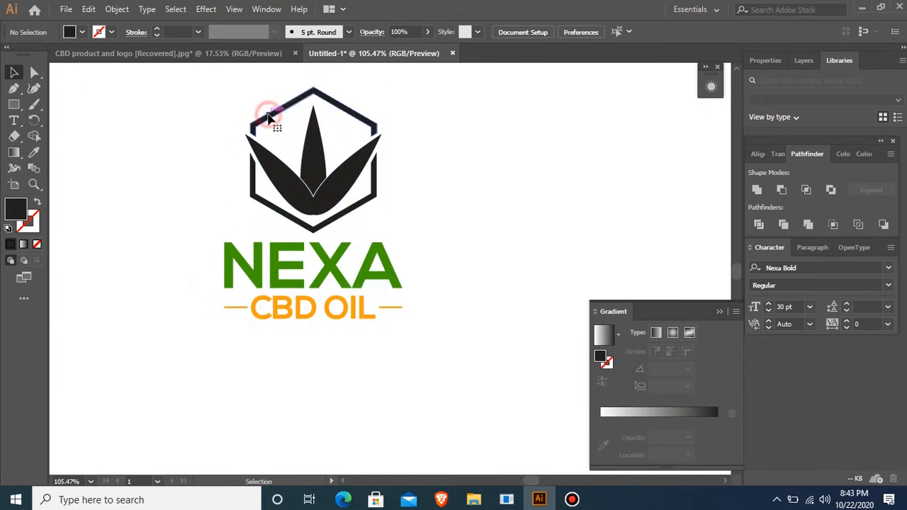
left_click(376, 193)
key("i")
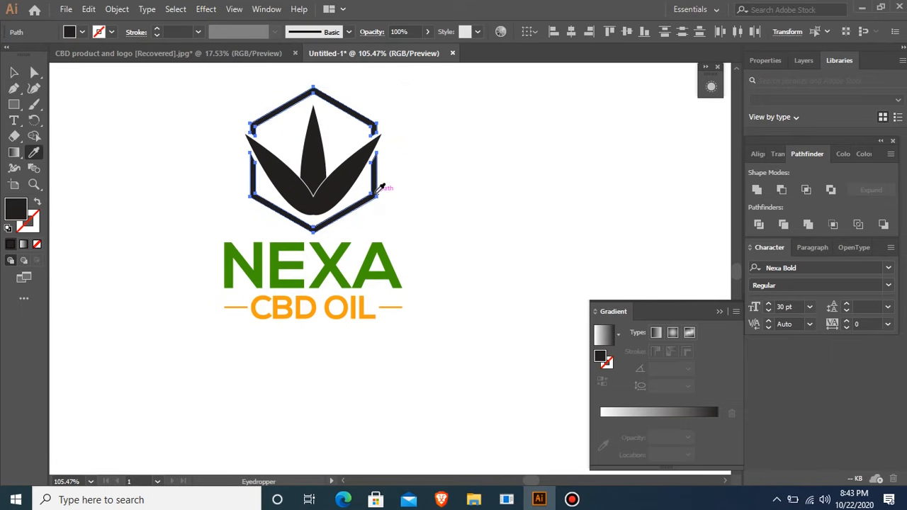
left_click(336, 299)
key("v")
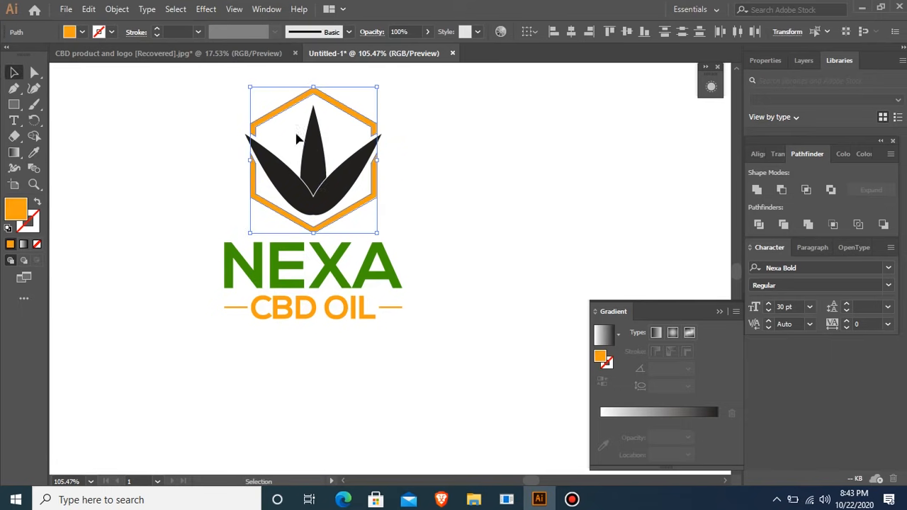
Fill the leaf petals with the green sampled from NEXA using the Eyedropper.
left_click(338, 198)
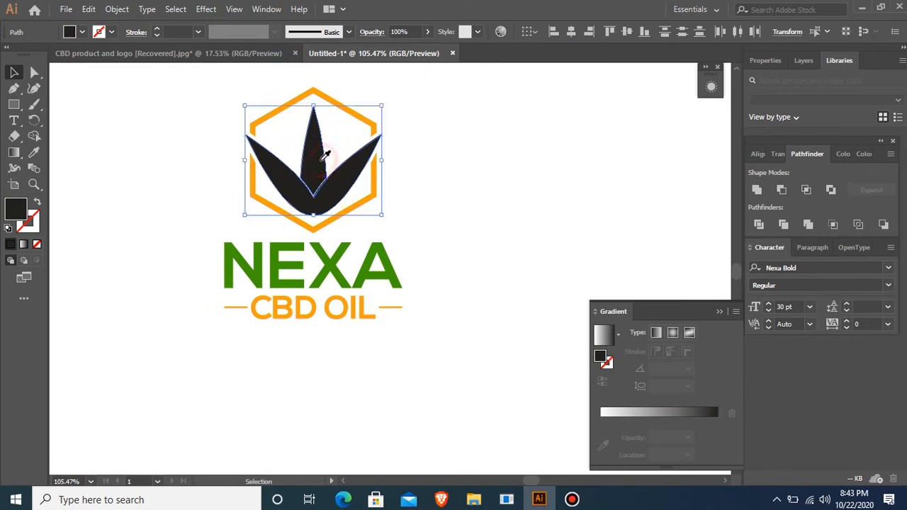
key("i")
left_click(342, 256)
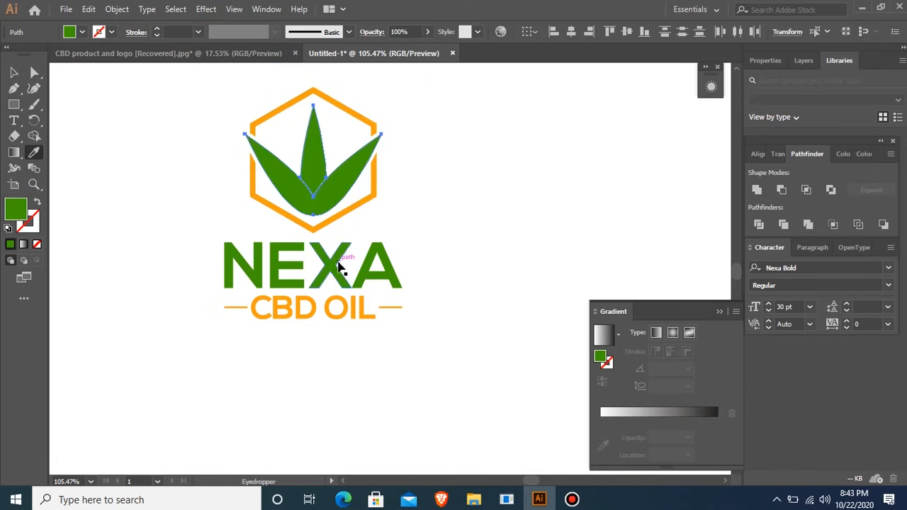
Delete the leftover solid black hexagon from the artboard.
key("ctrl+minus")
key("ctrl+minus")
key("ctrl+minus")
key("v")
key("ctrl+space")
left_click_drag(288, 217, 583, 448)
key("ctrl+minus")
left_click_drag(330, 181, 443, 359)
key("ctrl+minus")
key("ctrl+minus")
key("ctrl+minus")
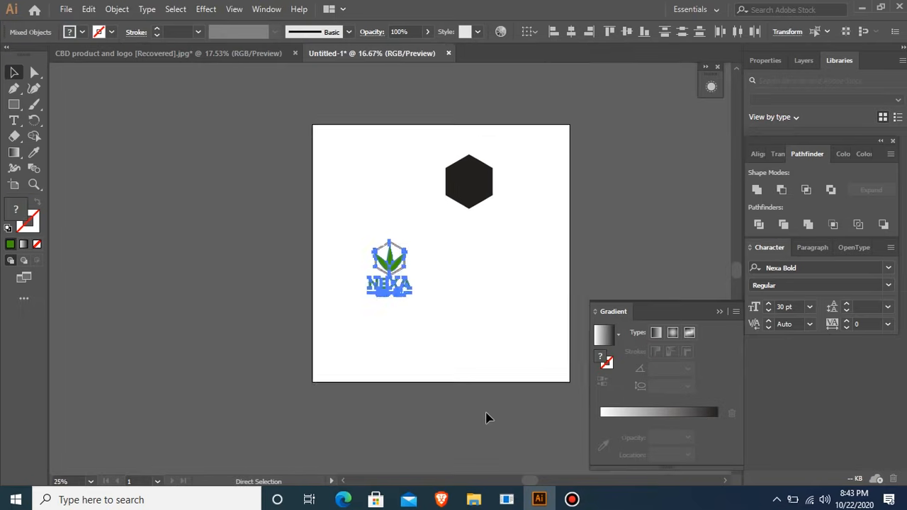
left_click_drag(396, 212, 484, 189)
key("Delete")
Enlarge the complete logo, place it in the middle of the artboard and deselect it.
left_click_drag(340, 235, 430, 284)
left_click_drag(390, 271, 459, 310)
left_click_drag(420, 257, 430, 264)
key("ctrl+0")
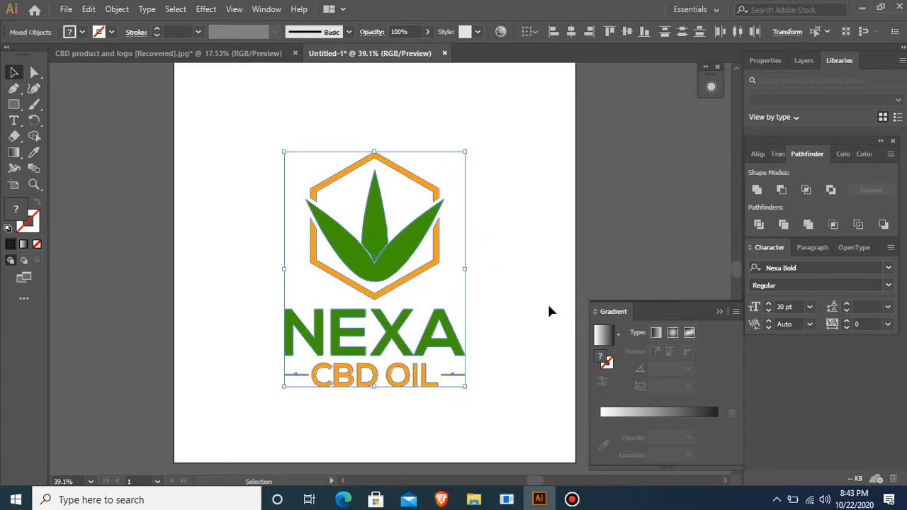
key("ctrl+minus")
key("ctrl+minus")
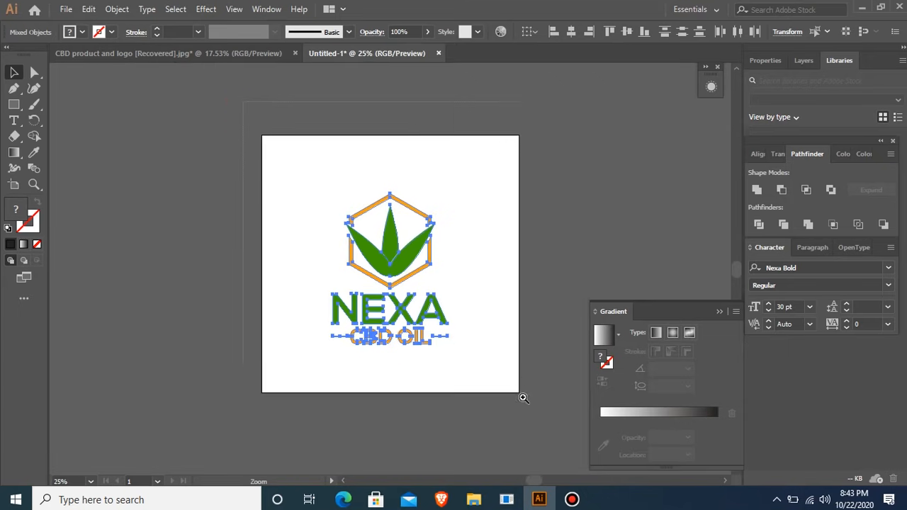
left_click_drag(541, 411, 540, 411)
left_click(555, 346)
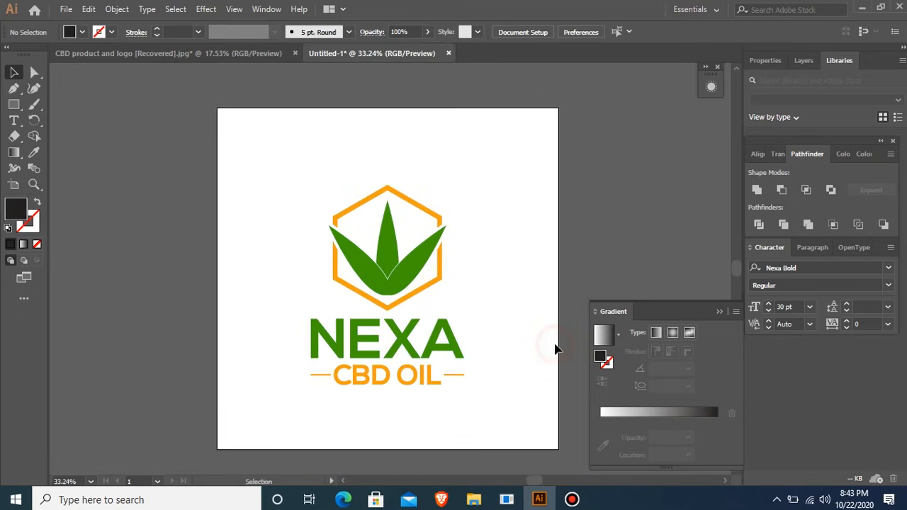